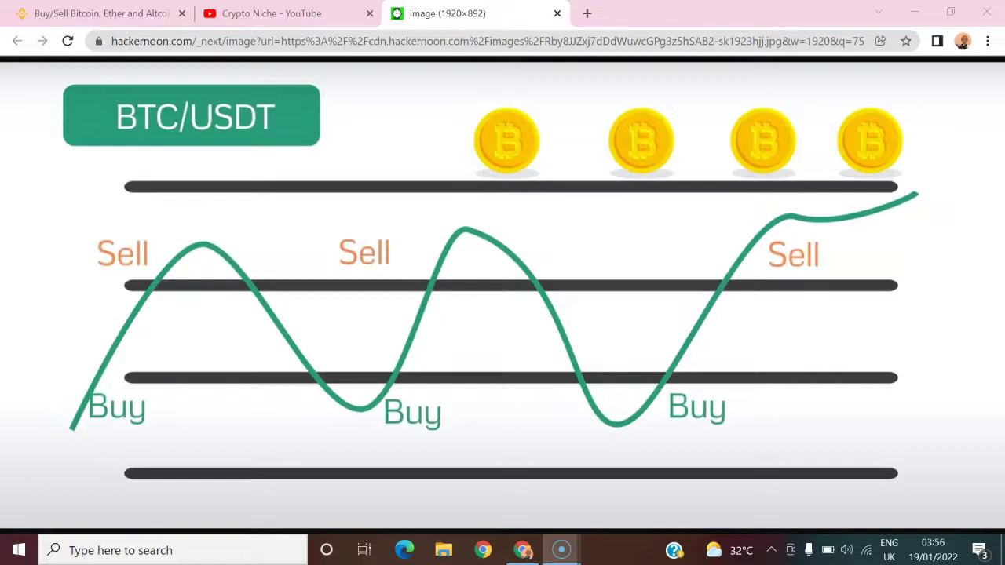
# - Look through the uploaded videos and the header of the Crypto Niche YouTube channel
pyautogui.click(268, 16)
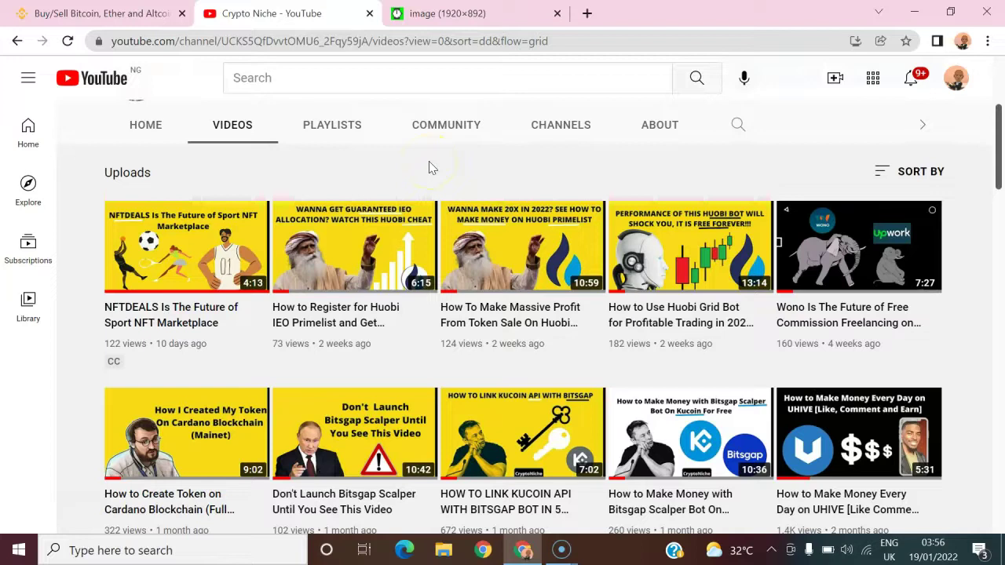
pyautogui.scroll(-1, 431, 164)
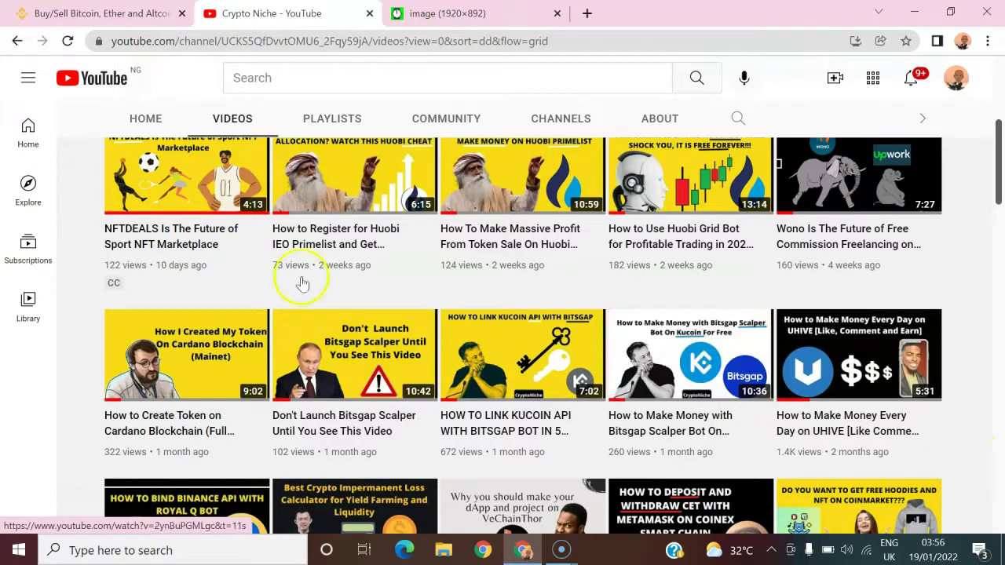
pyautogui.moveTo(632, 289)
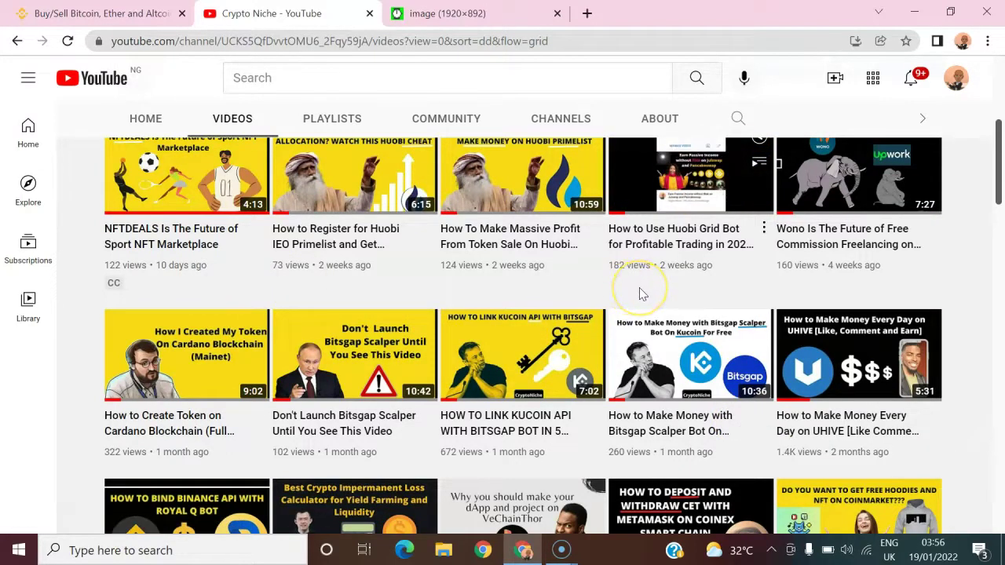
pyautogui.moveTo(594, 293)
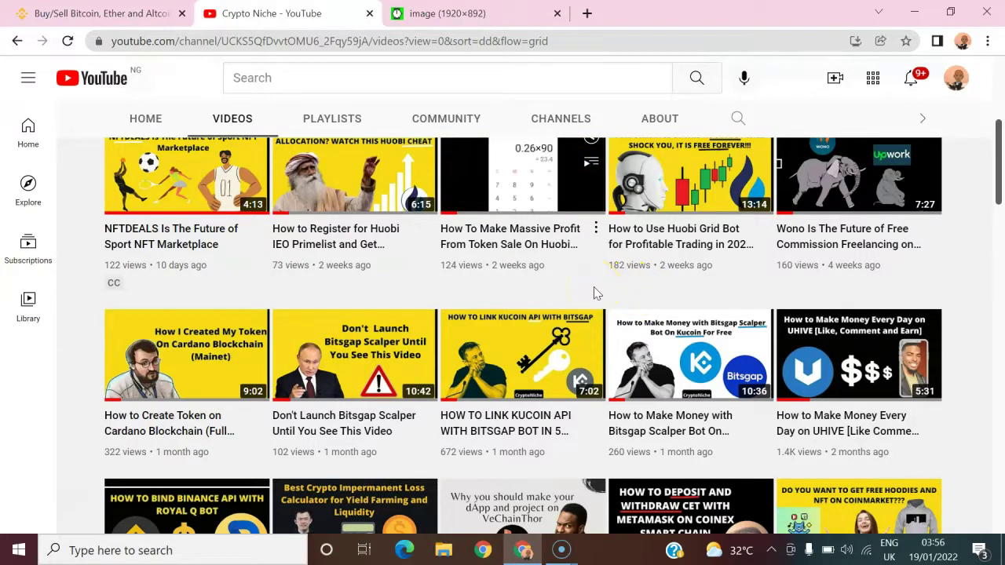
pyautogui.scroll(-4, 594, 292)
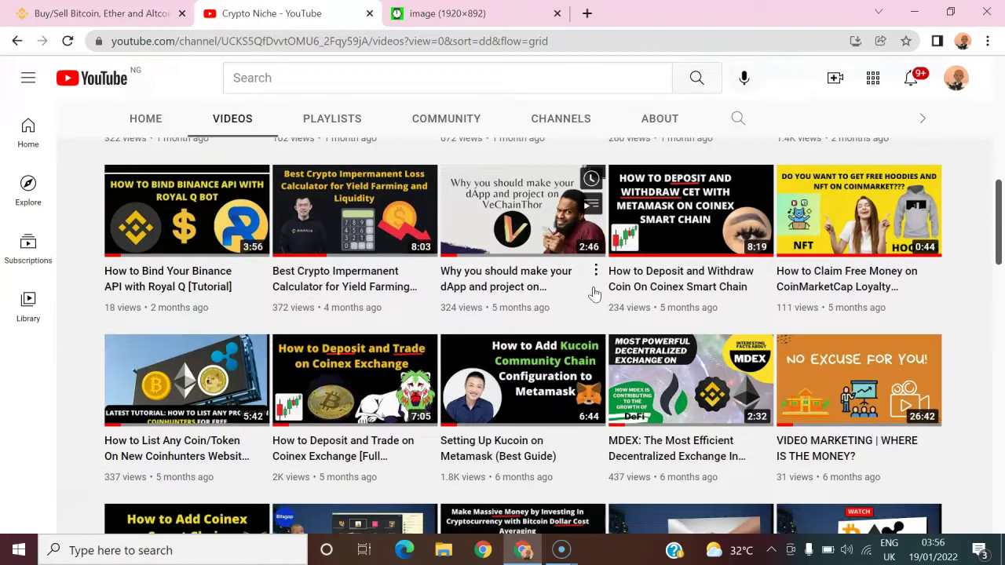
pyautogui.scroll(-3, 594, 291)
pyautogui.scroll(4, 594, 292)
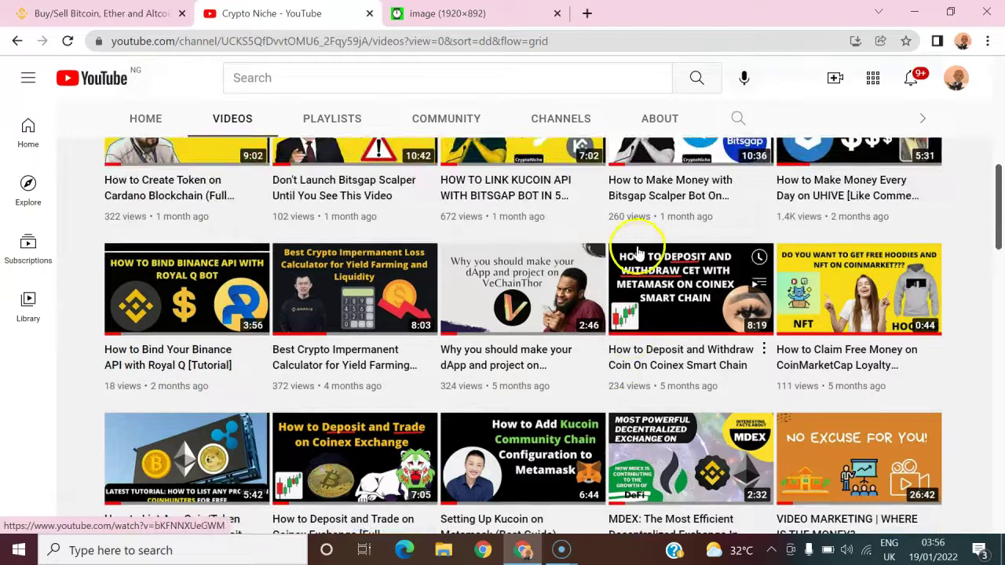
pyautogui.scroll(3, 617, 287)
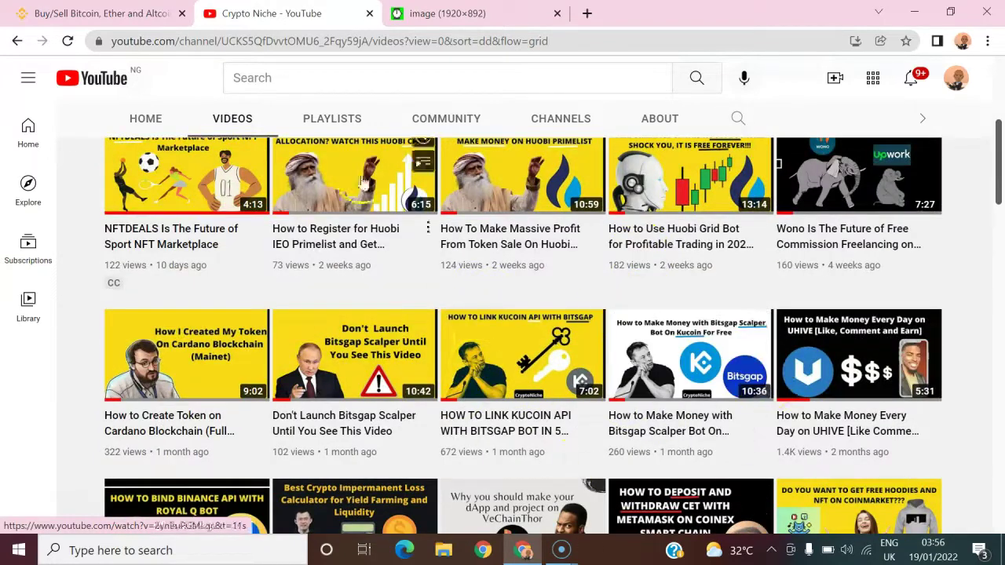
pyautogui.scroll(3, 400, 291)
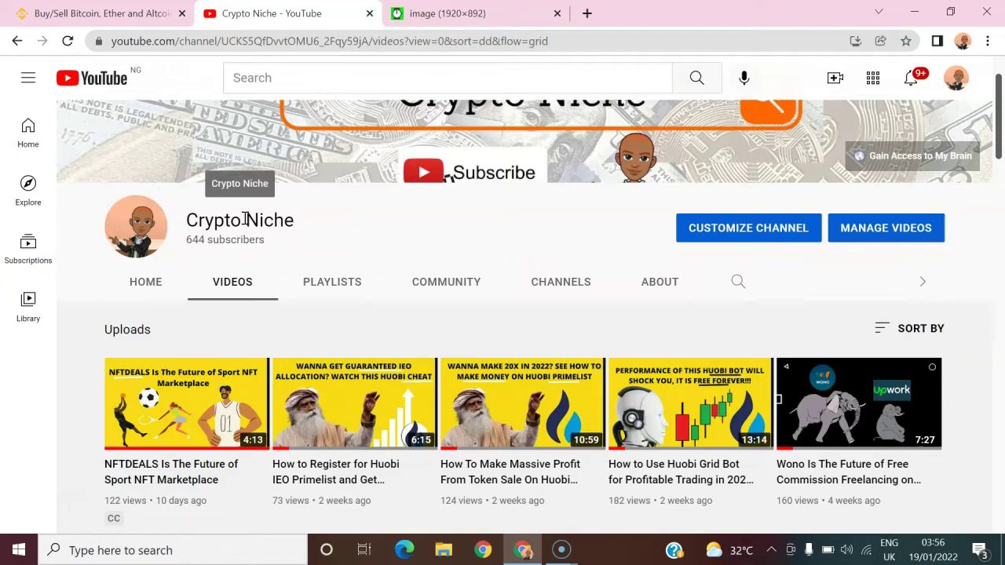
pyautogui.scroll(-10, 320, 319)
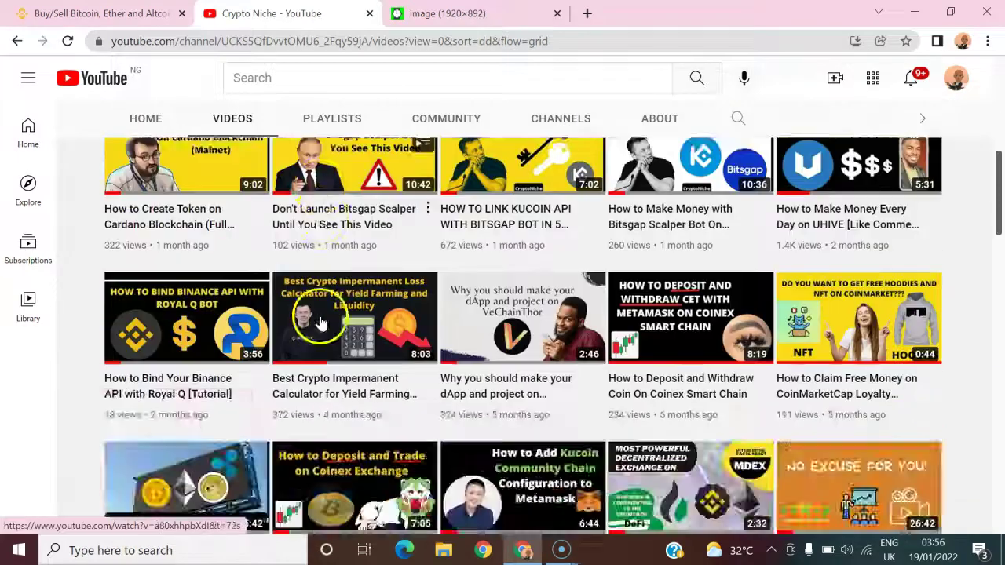
pyautogui.scroll(10, 380, 322)
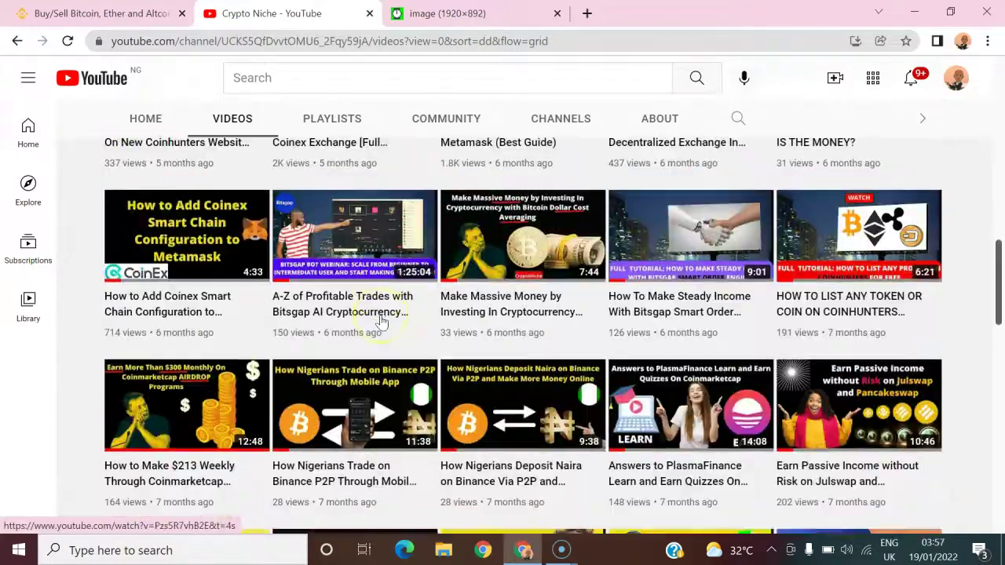
pyautogui.scroll(1, 384, 321)
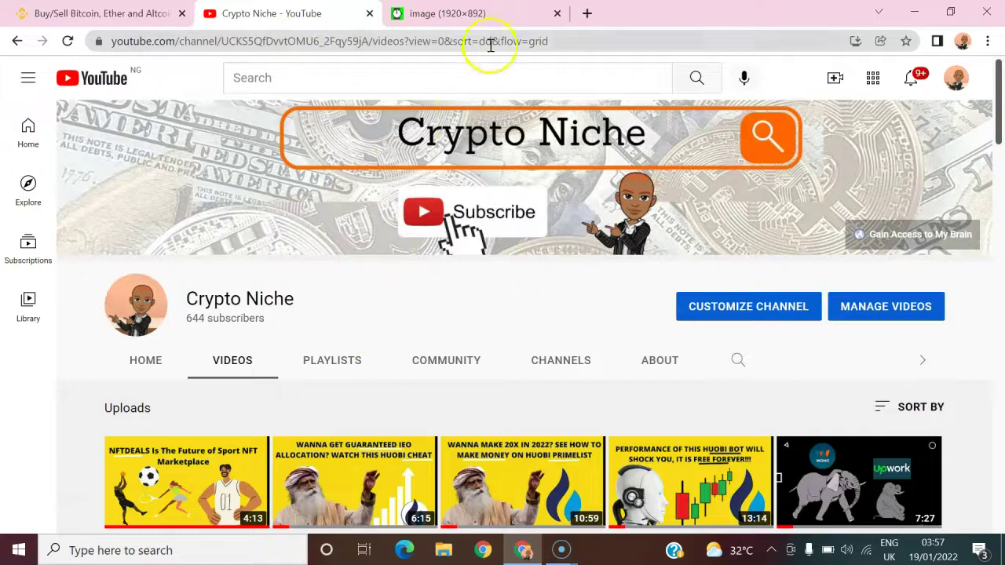
# - Return to the BTC/USDT image and examine the buy and sell points across the grid lines
pyautogui.click(454, 7)
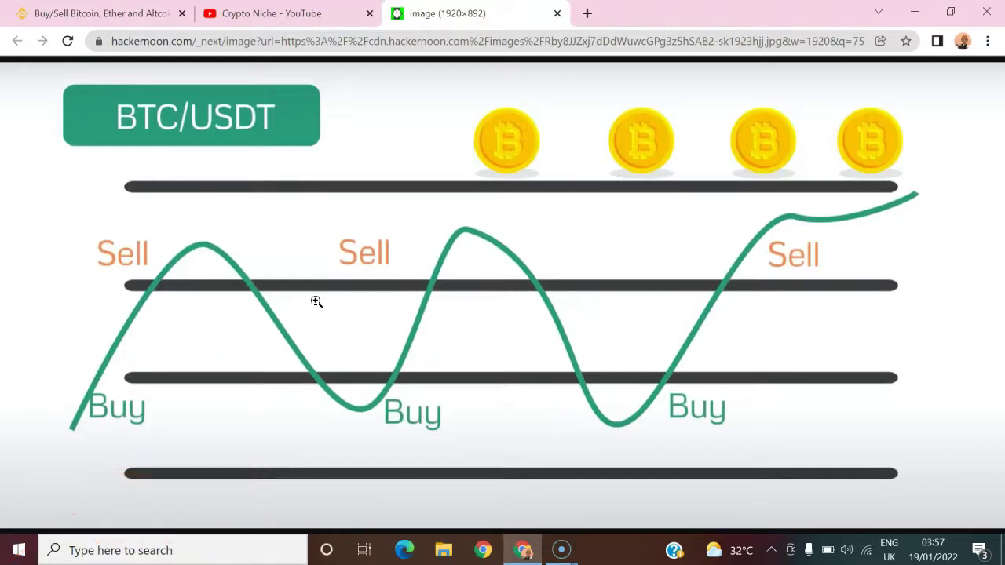
pyautogui.click(353, 360)
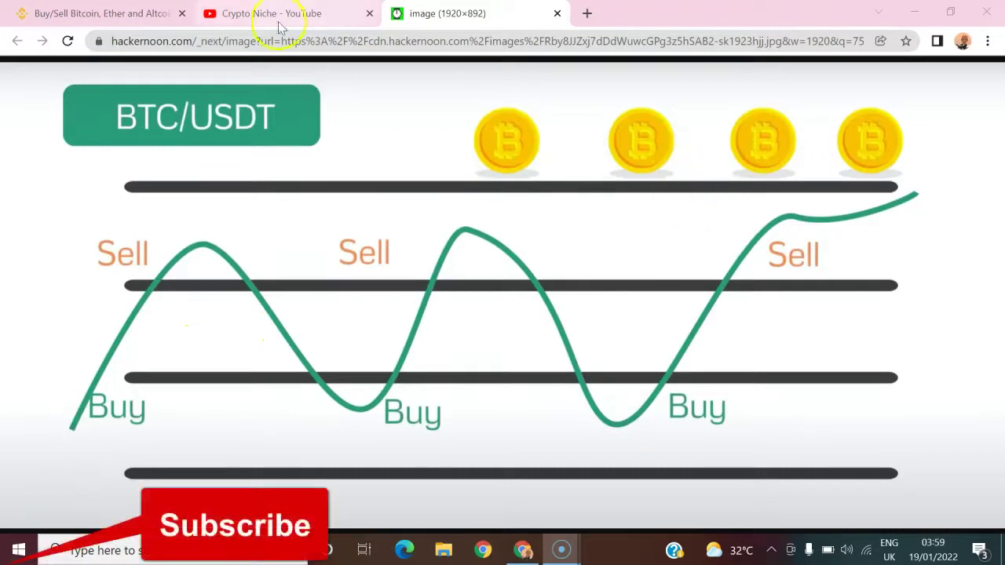
# - Switch to the Binance home page and dismiss the country/region suggestion banner
pyautogui.click(114, 13)
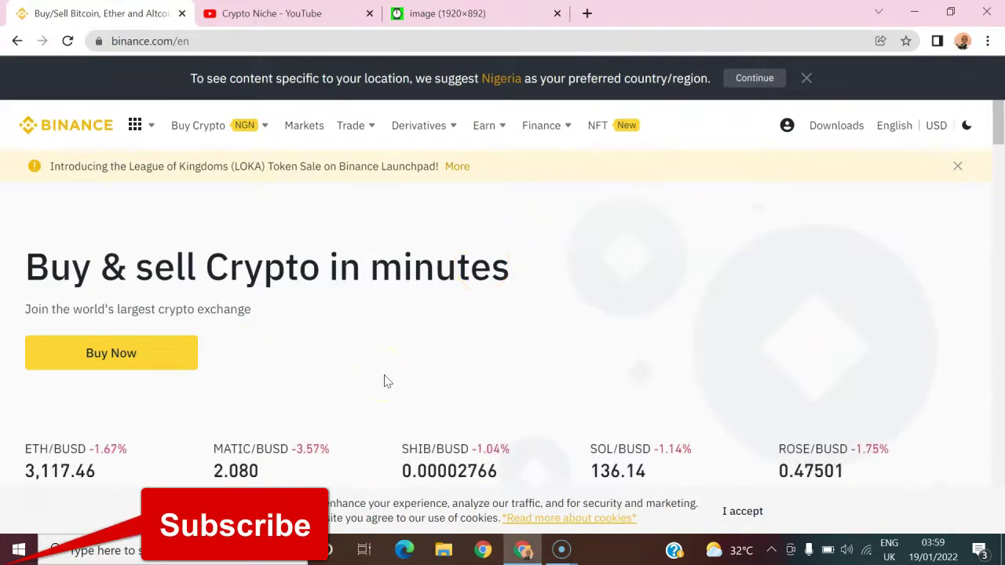
pyautogui.click(805, 82)
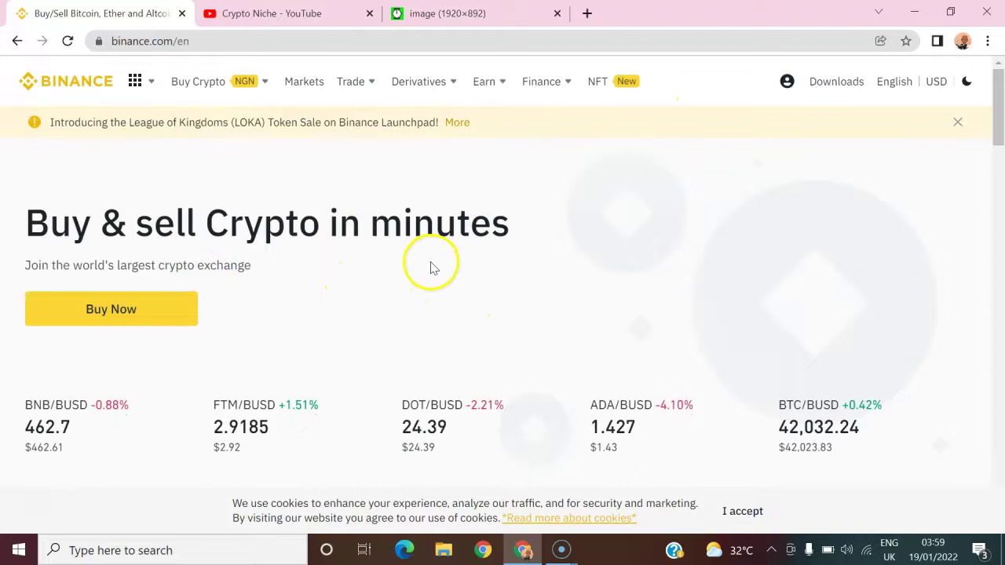
pyautogui.scroll(-2, 426, 235)
pyautogui.scroll(2, 413, 260)
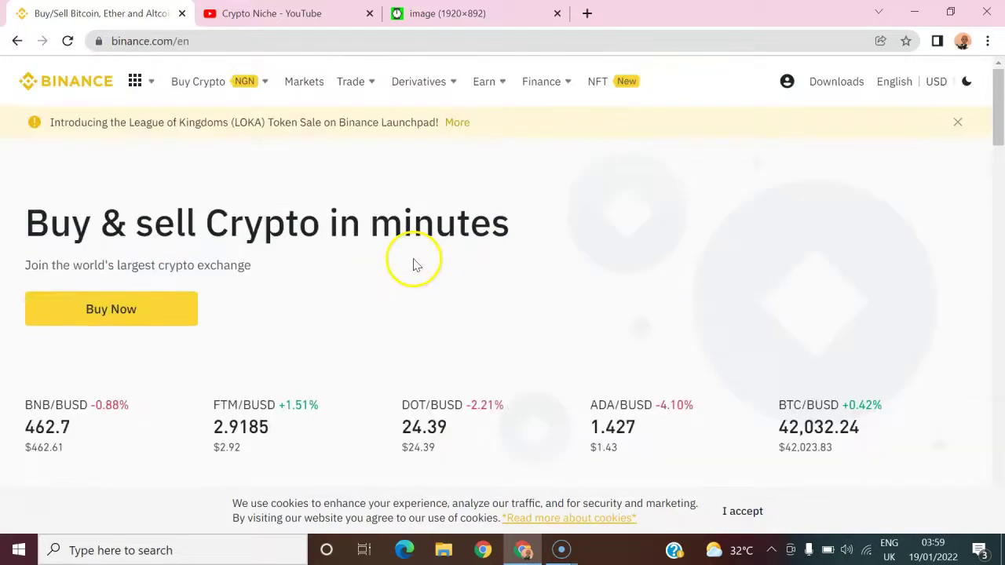
# - Open Binance's Strategy Trading page and go through the Welcome to Spot Grid introduction until it closes
pyautogui.moveTo(351, 100)
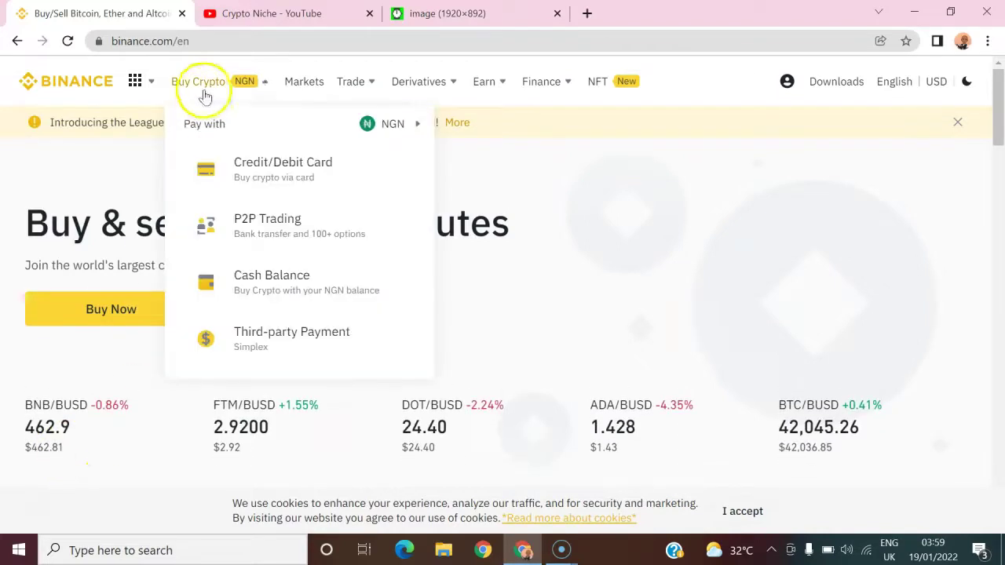
pyautogui.moveTo(379, 91)
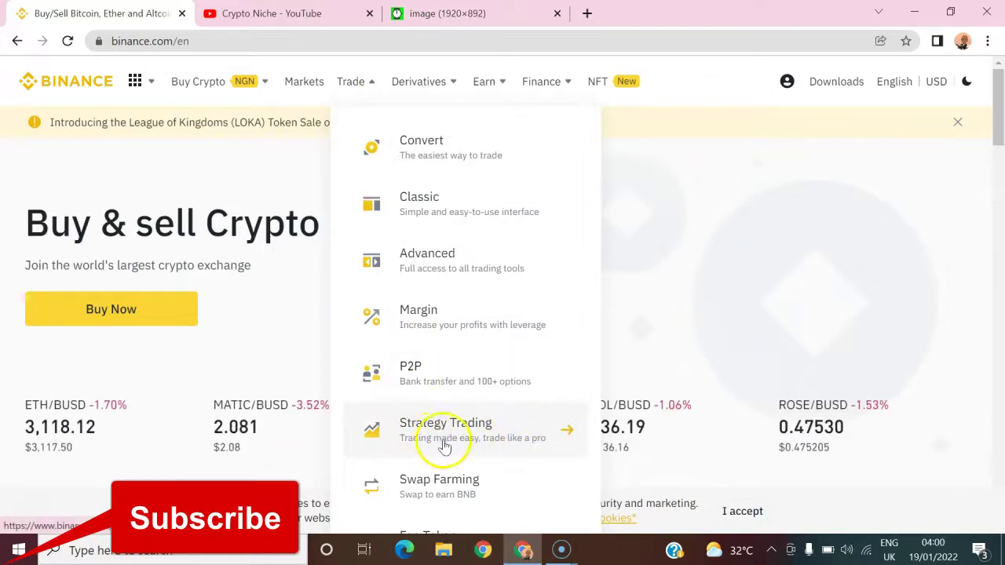
pyautogui.click(487, 425)
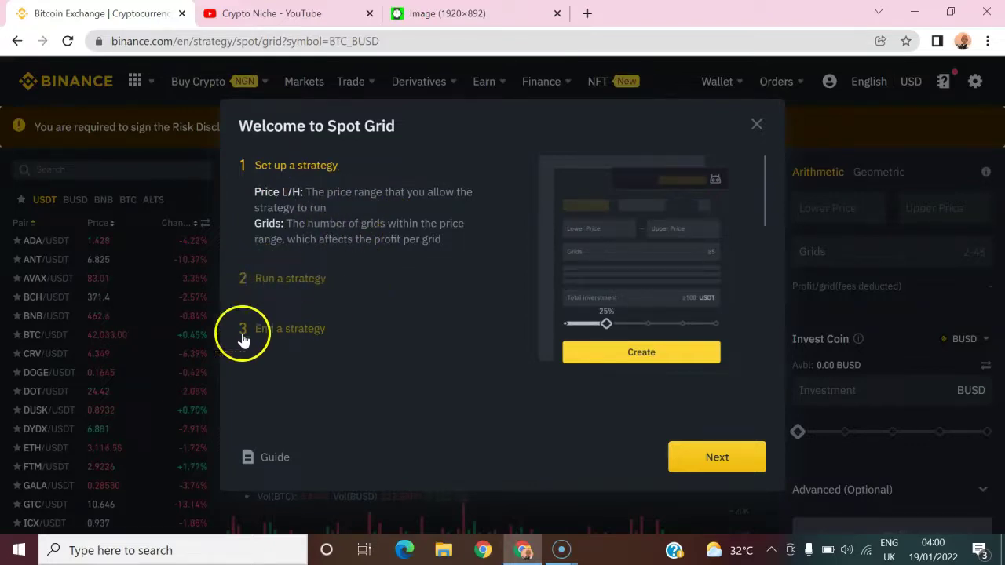
pyautogui.click(741, 465)
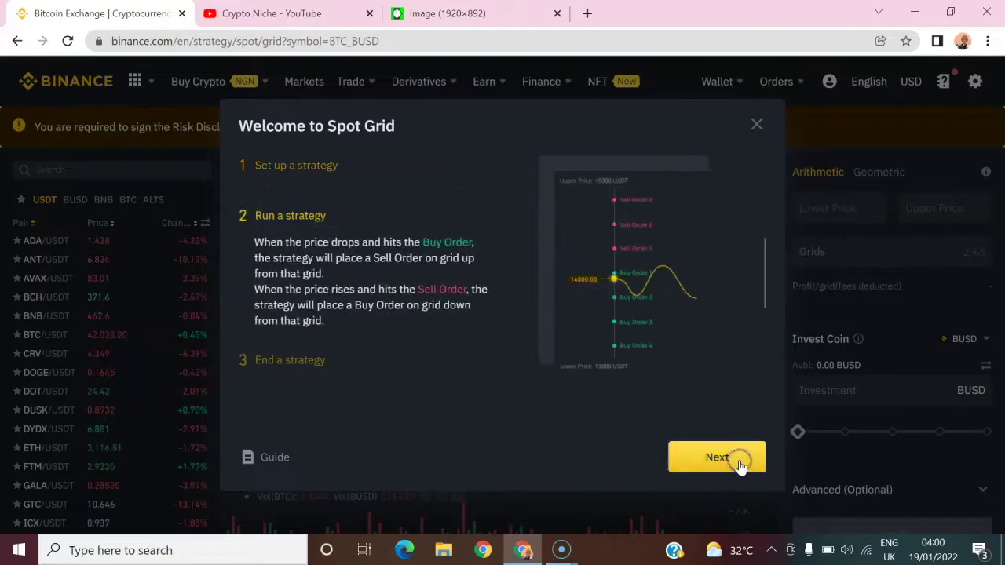
pyautogui.click(738, 462)
pyautogui.click(716, 458)
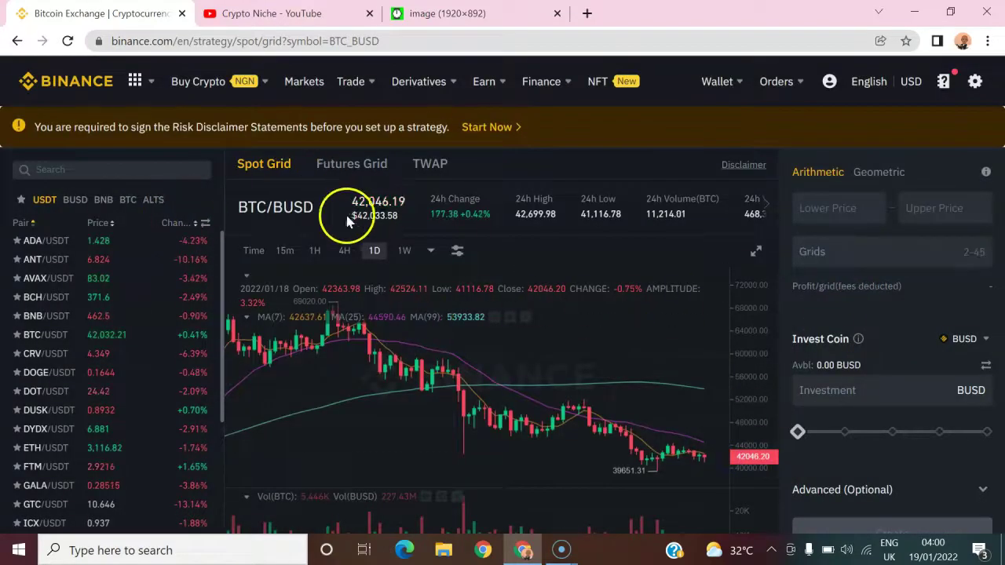
pyautogui.click(62, 168)
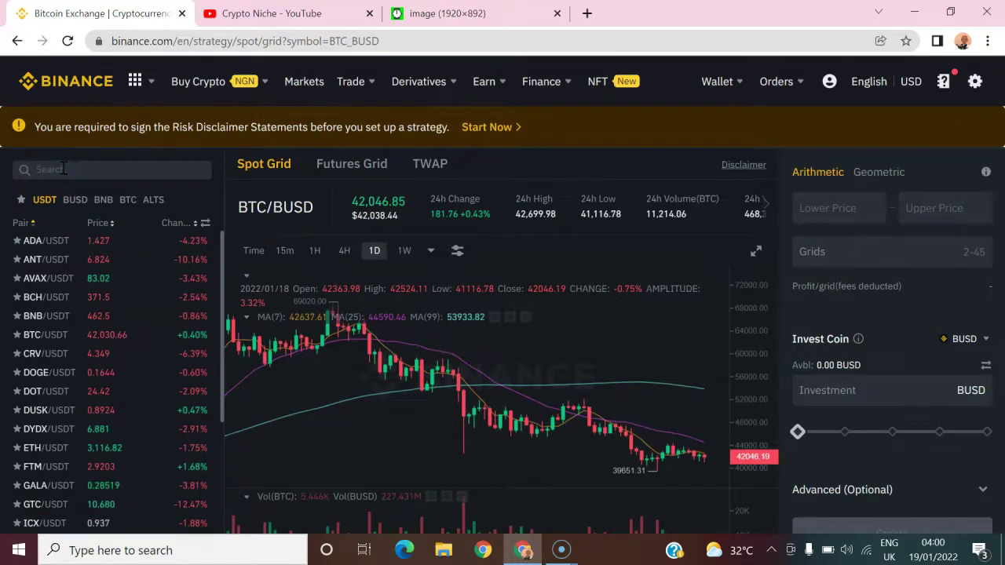
pyautogui.write('eos')
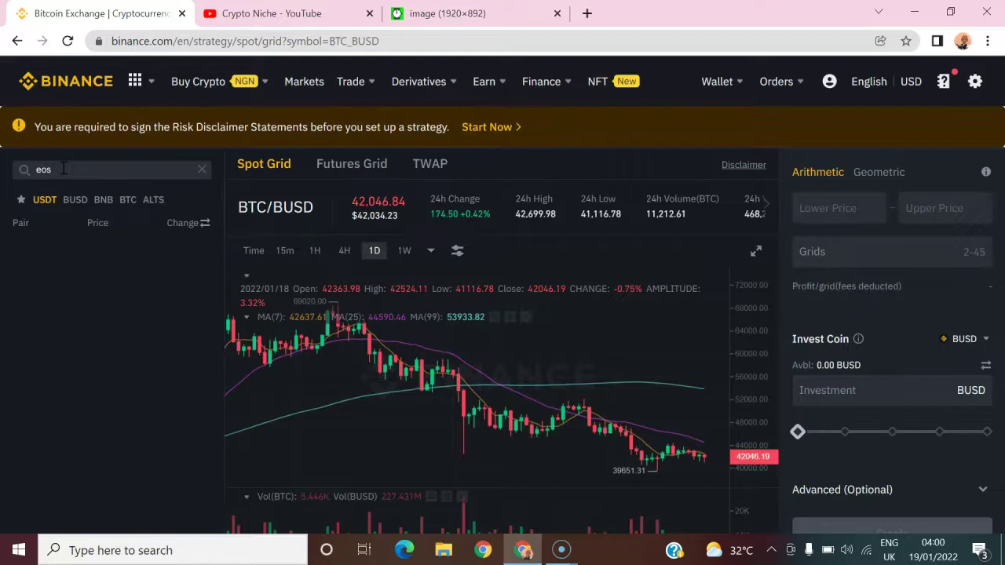
pyautogui.press('BackSpace')
pyautogui.press('BackSpace')
pyautogui.press('BackSpace')
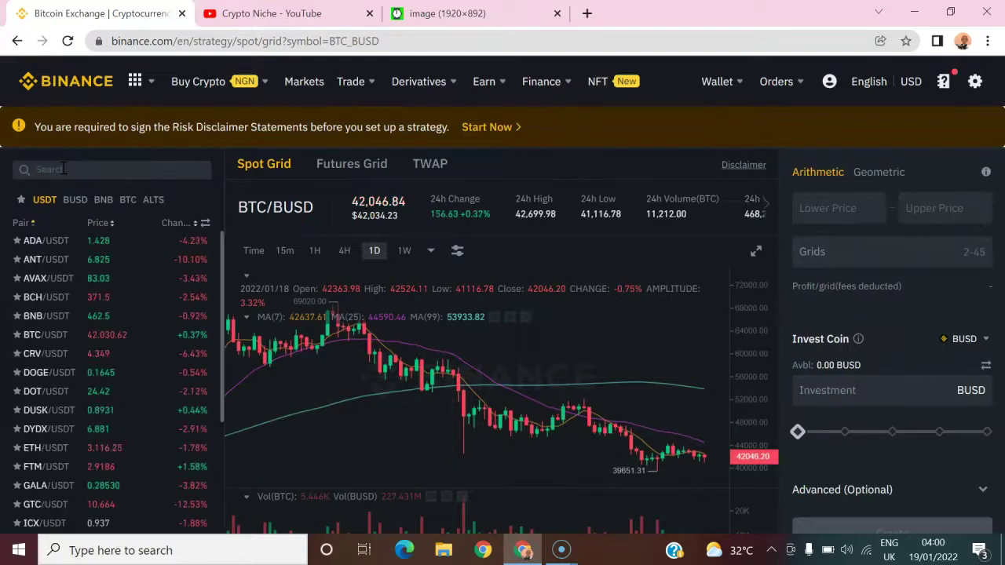
# - Search the trading pairs for ada and select ADA/USDT for the spot grid
pyautogui.write('ada')
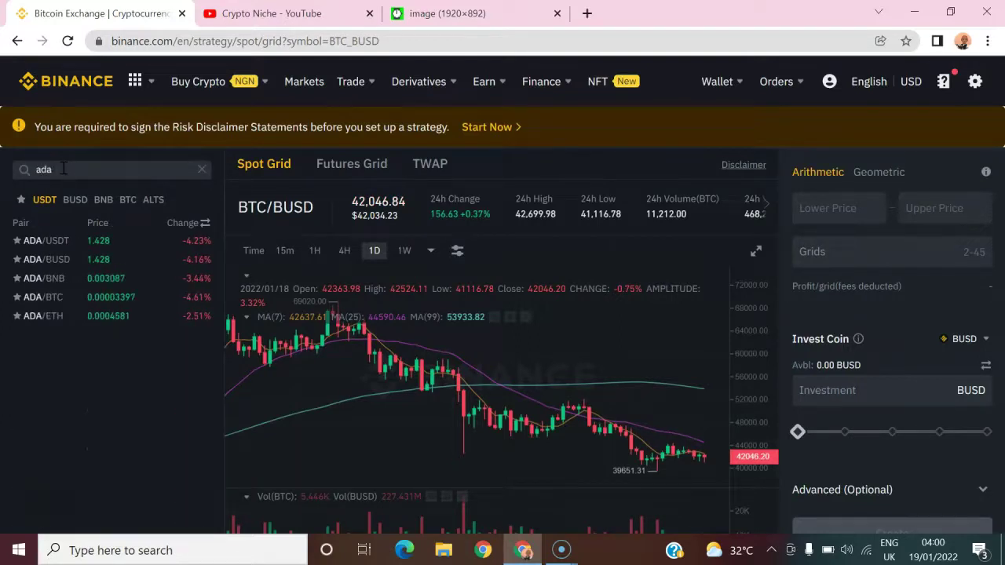
pyautogui.click(55, 242)
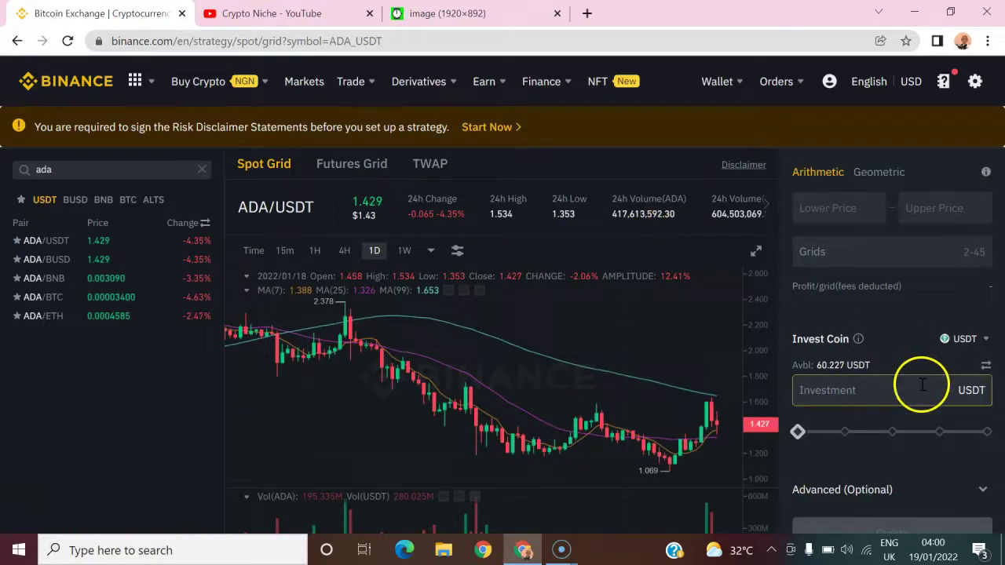
# - Set the ADA/USDT grid's lower price to 1.3 and its upper price to 1.55
pyautogui.scroll(-1, 917, 329)
pyautogui.scroll(-2, 916, 332)
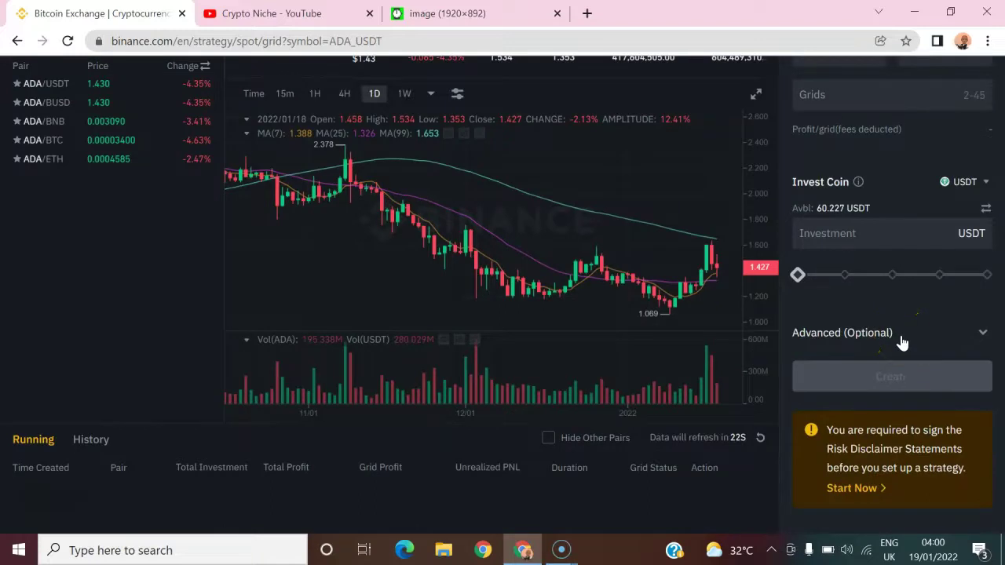
pyautogui.scroll(2, 901, 338)
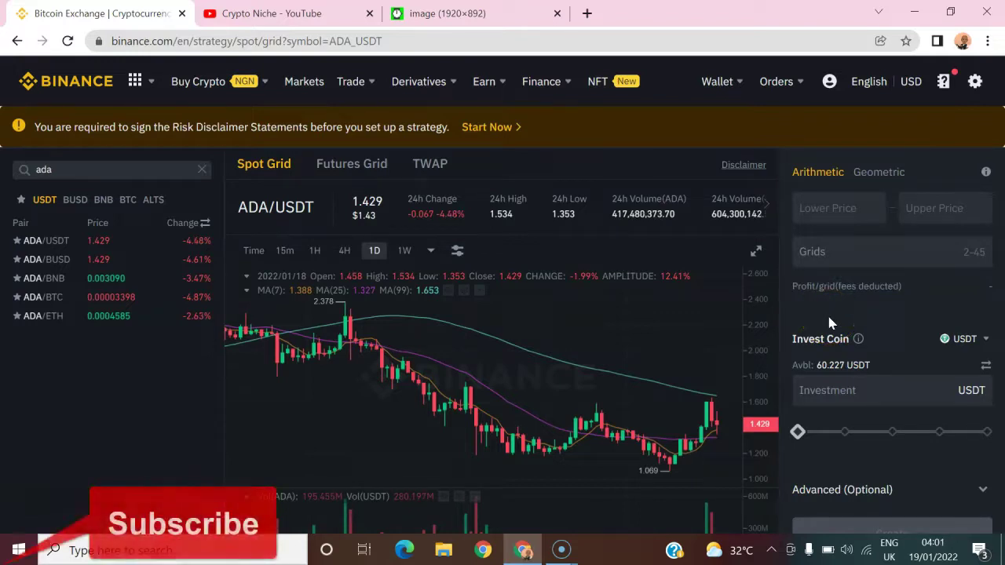
pyautogui.click(825, 211)
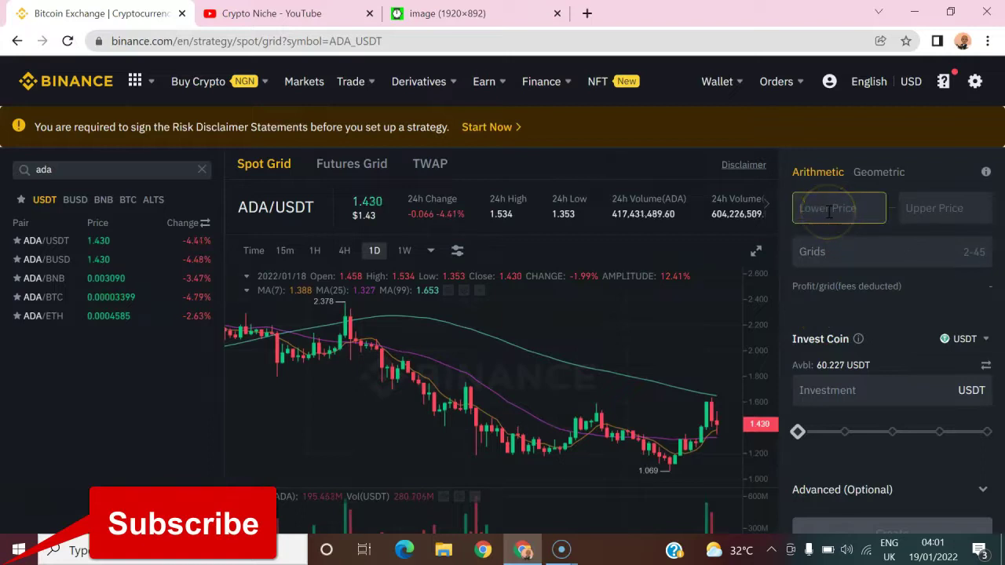
pyautogui.click(836, 210)
pyautogui.write('1')
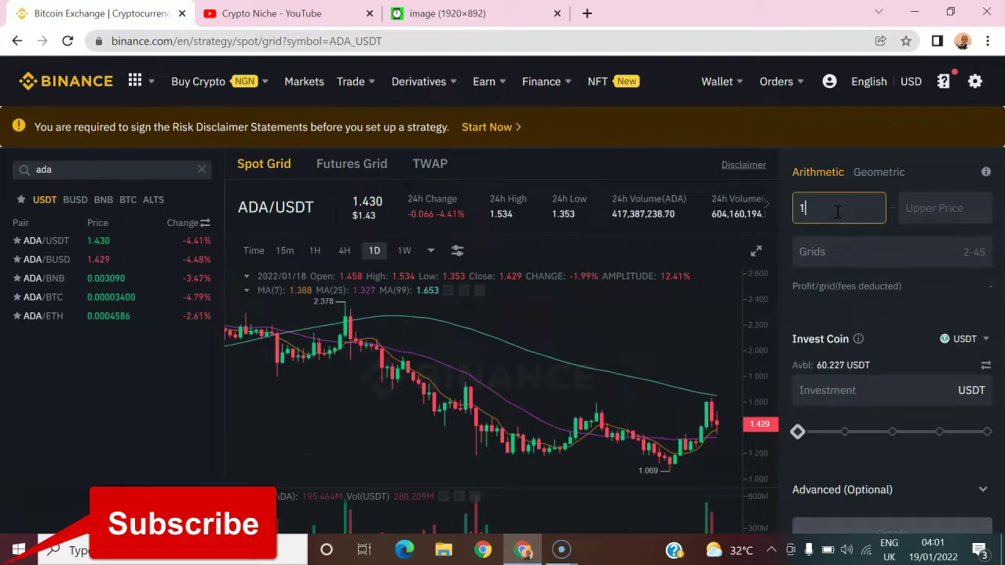
pyautogui.write('.3')
pyautogui.click(936, 210)
pyautogui.write('1')
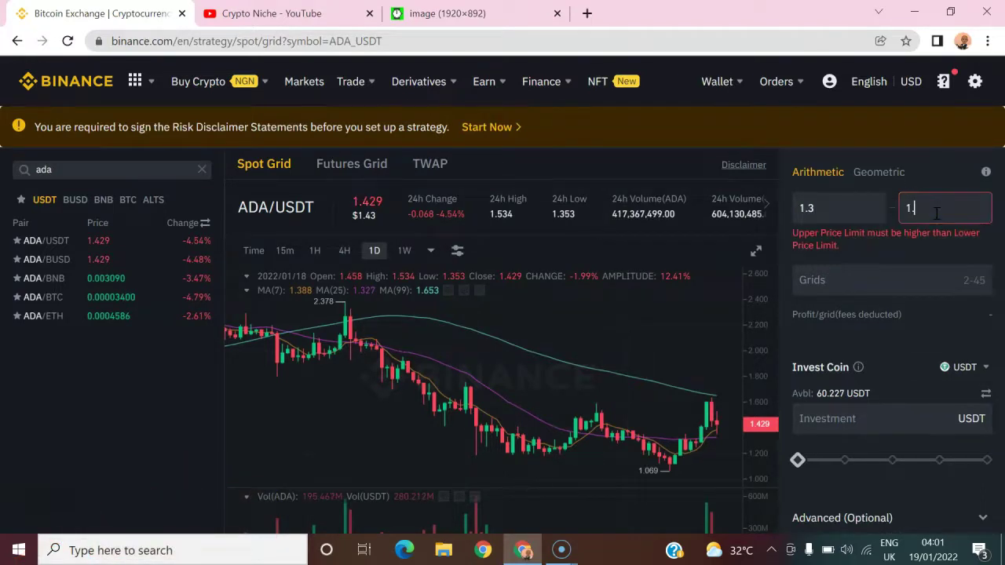
pyautogui.write('.55')
# - Set the number of grids for the ADA/USDT strategy to 5
pyautogui.click(901, 255)
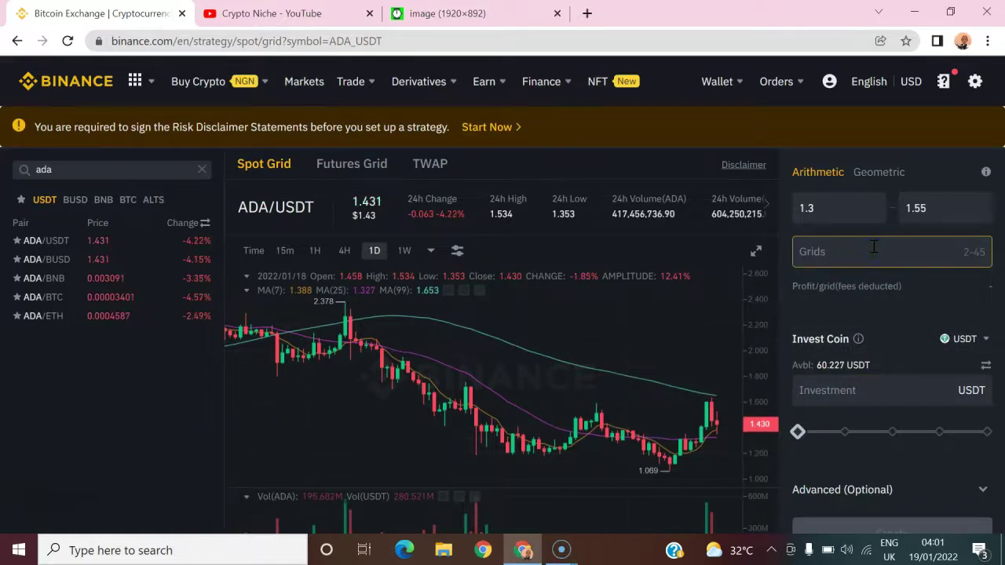
pyautogui.write('10')
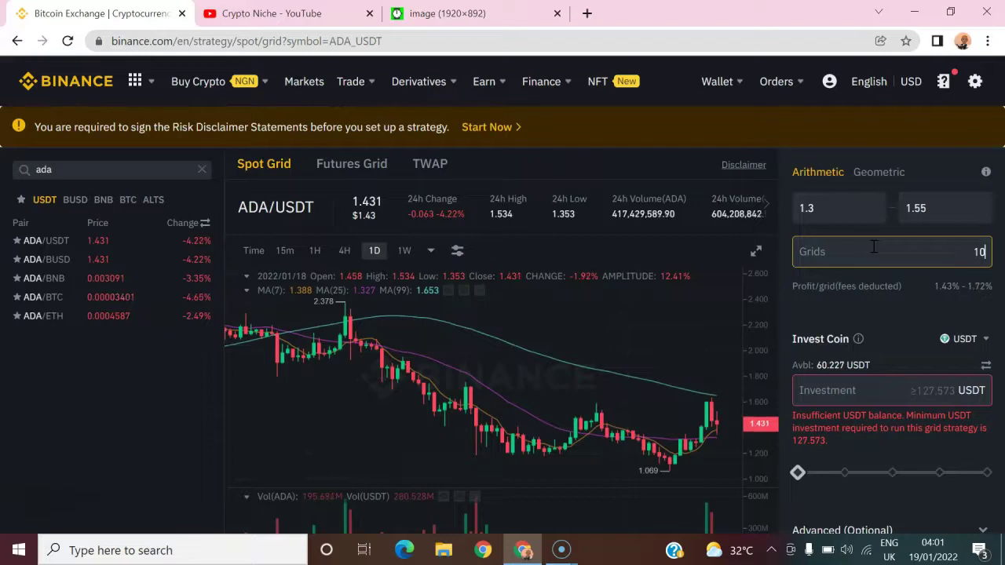
pyautogui.press('BackSpace')
pyautogui.press('BackSpace')
pyautogui.write('5')
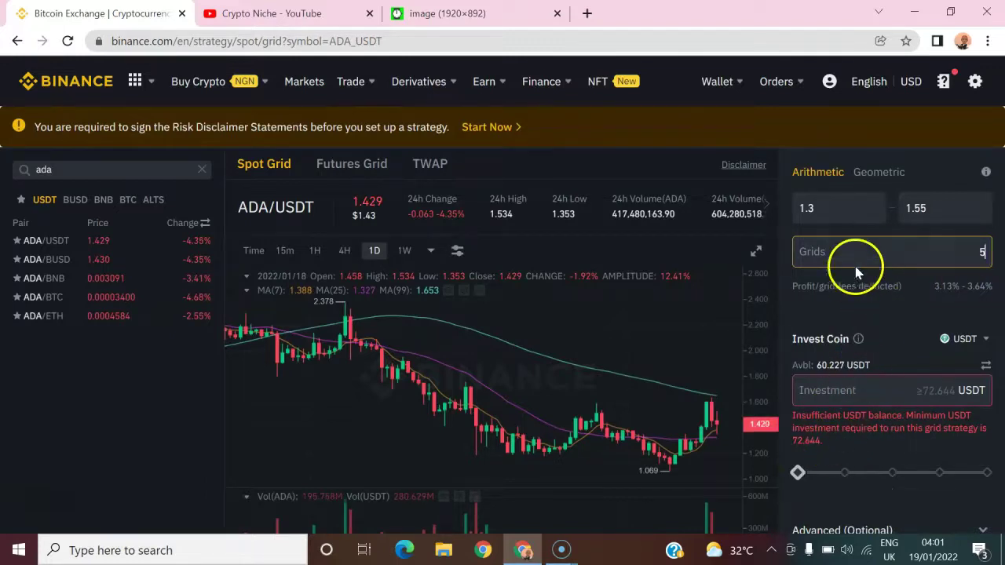
pyautogui.click(848, 218)
pyautogui.click(919, 259)
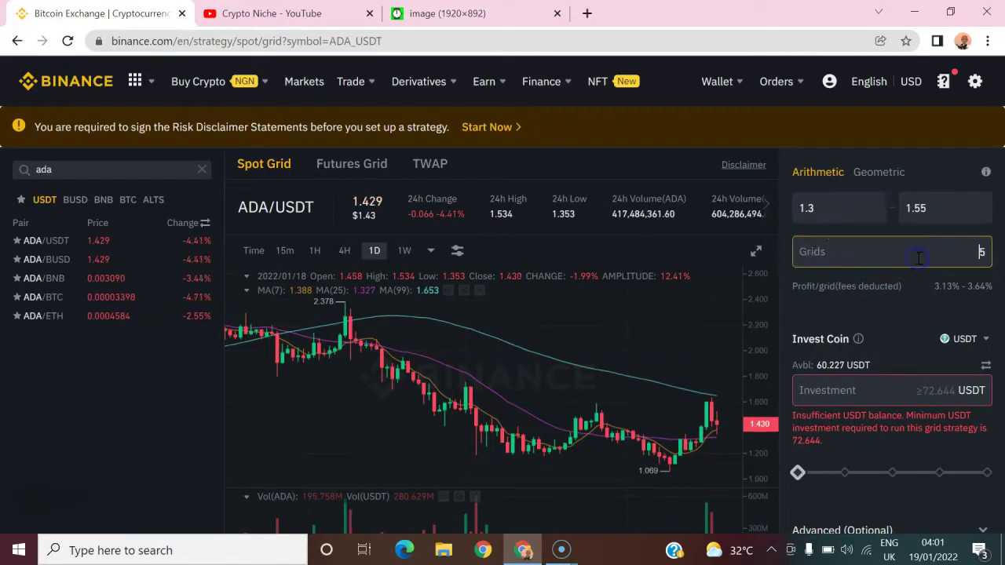
# - Try 4 and 3 as the number of grids and check the explanation of the profit per grid
pyautogui.press('BackSpace')
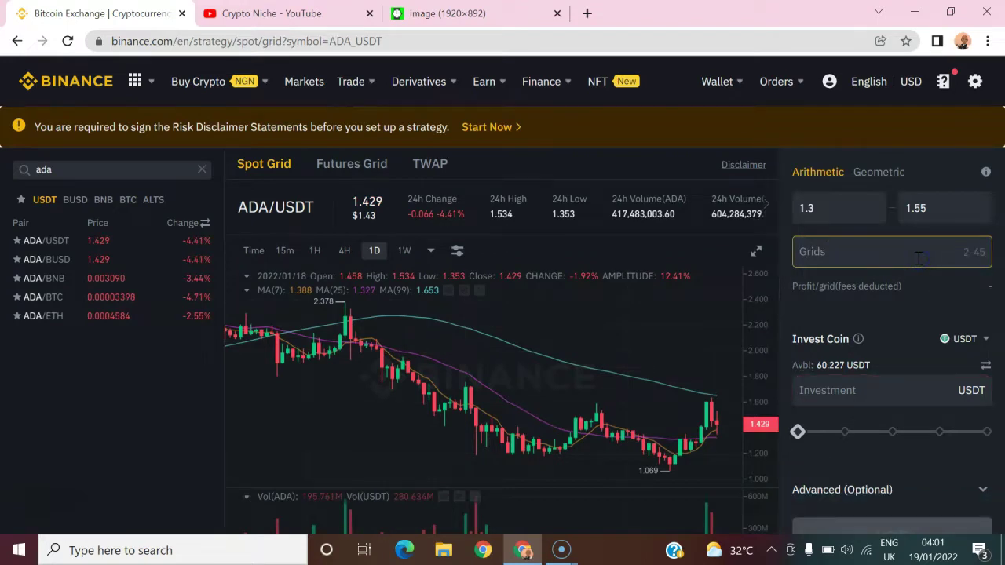
pyautogui.write('4')
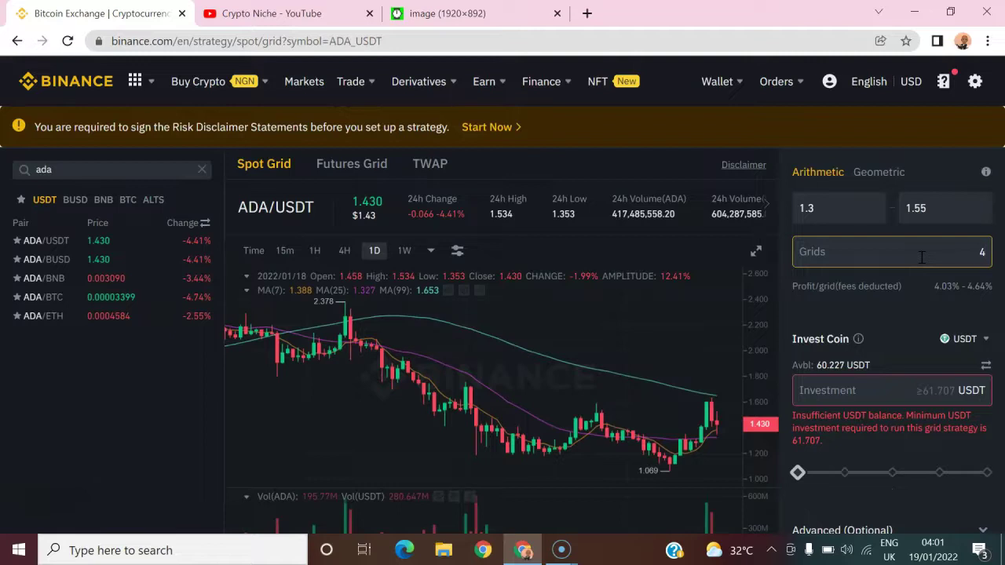
pyautogui.press('BackSpace')
pyautogui.write('3')
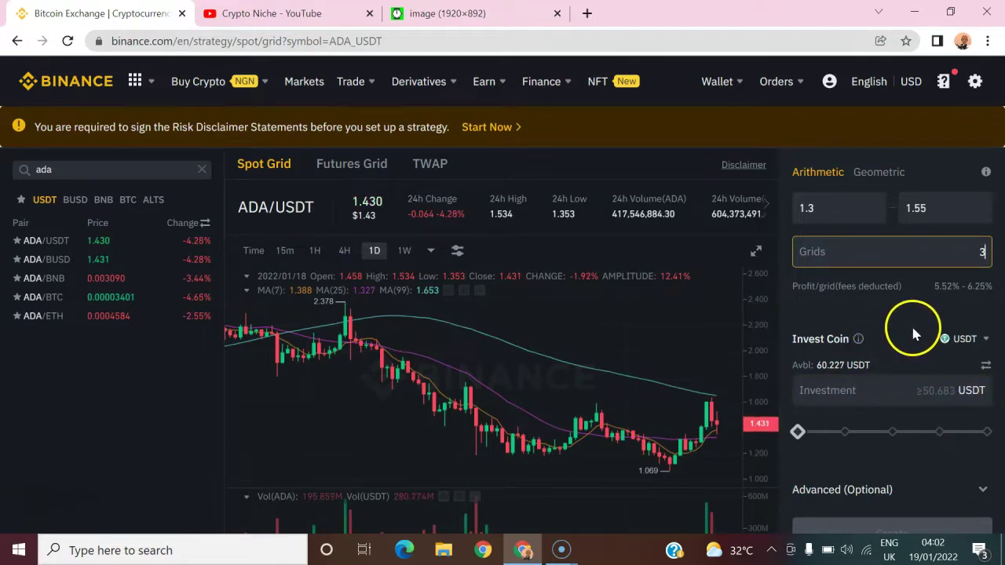
pyautogui.moveTo(831, 289)
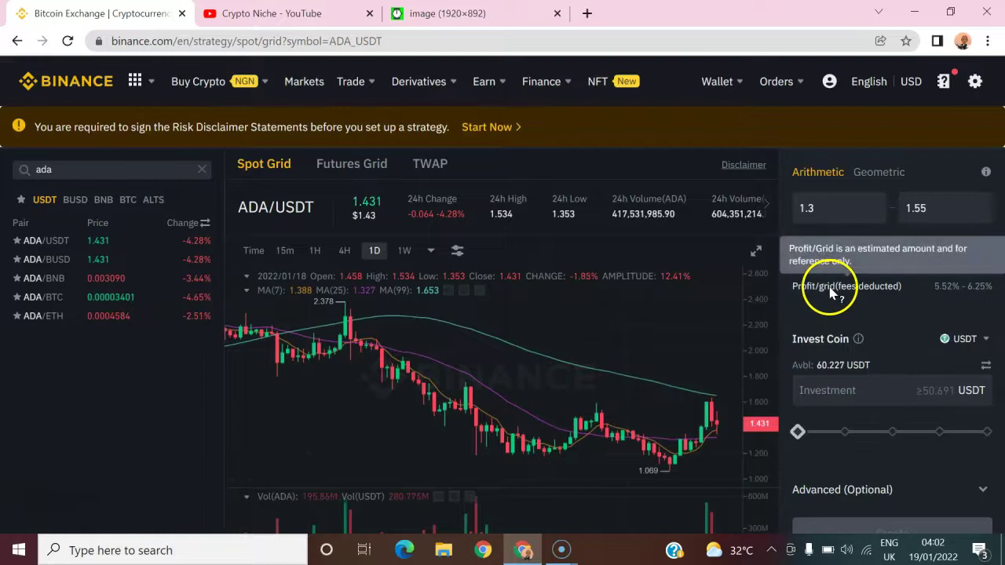
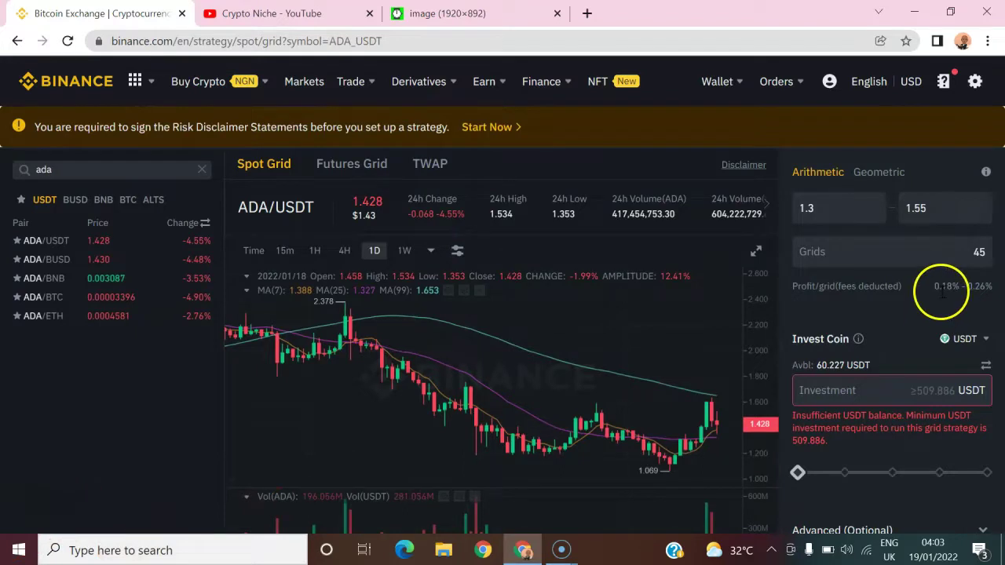
# - Compare the profit per grid using 3 and 20 grids, and return the number of grids to 3
pyautogui.click(953, 290)
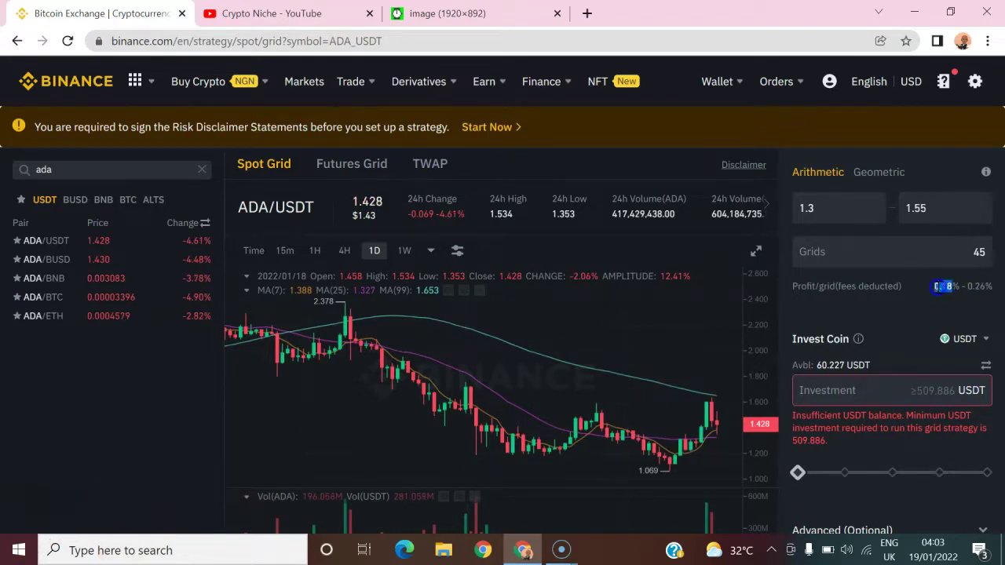
pyautogui.click(907, 291)
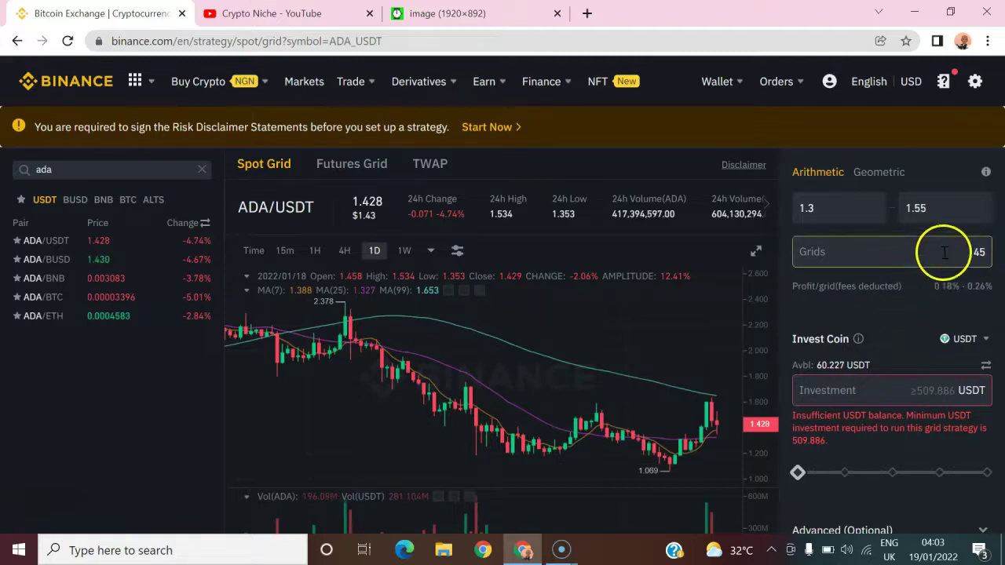
pyautogui.doubleClick(976, 250)
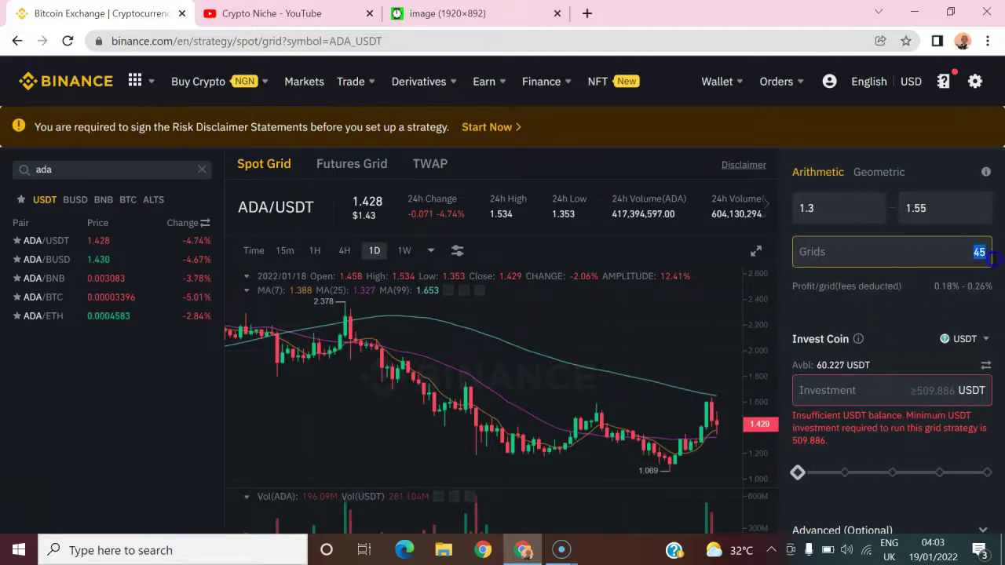
pyautogui.write('3')
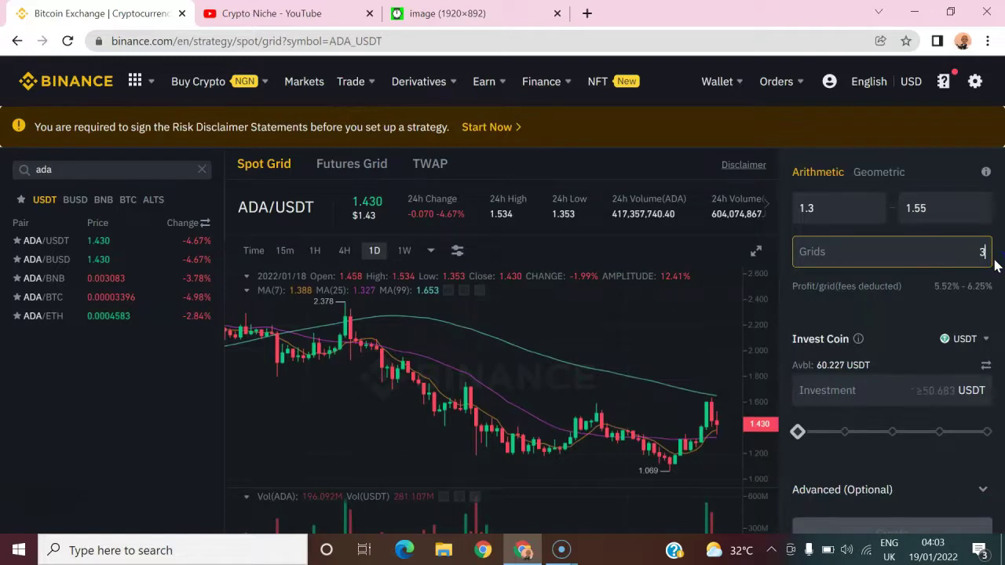
pyautogui.press('BackSpace')
pyautogui.write('20')
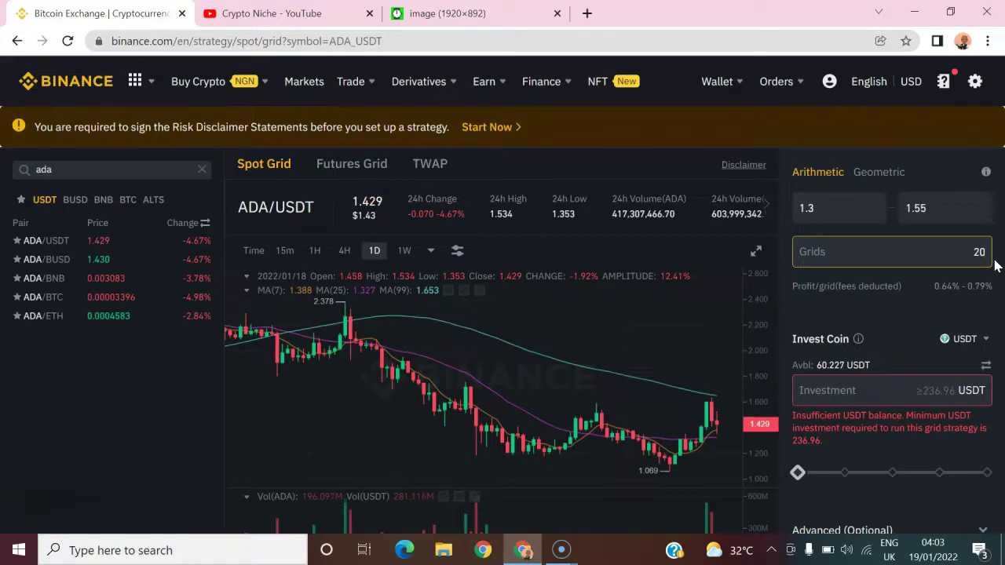
pyautogui.press('BackSpace')
pyautogui.press('BackSpace')
pyautogui.write('3')
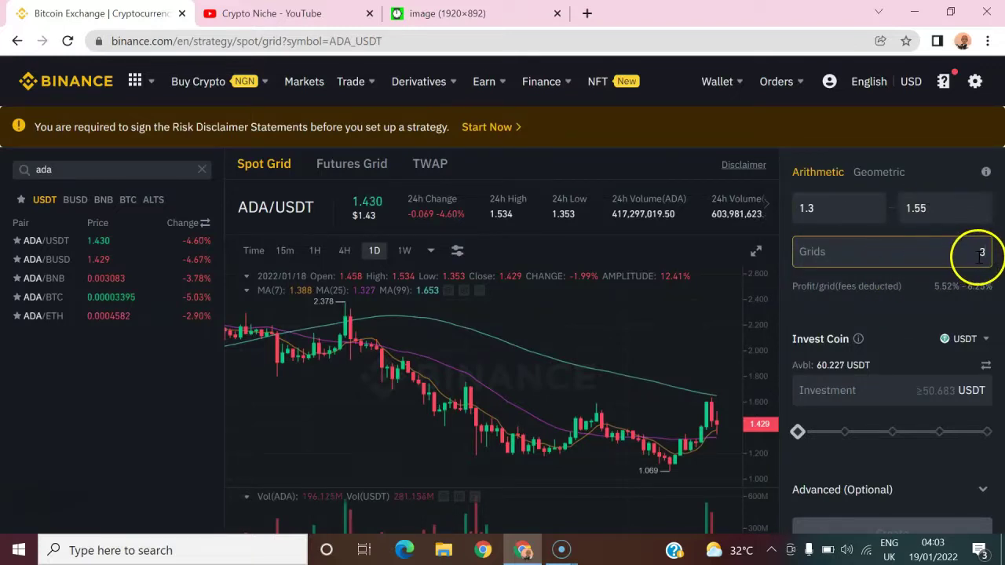
# - Narrow the ADA/USDT price range to an upper price of 1.5 and a lower price of 1.4
pyautogui.click(944, 208)
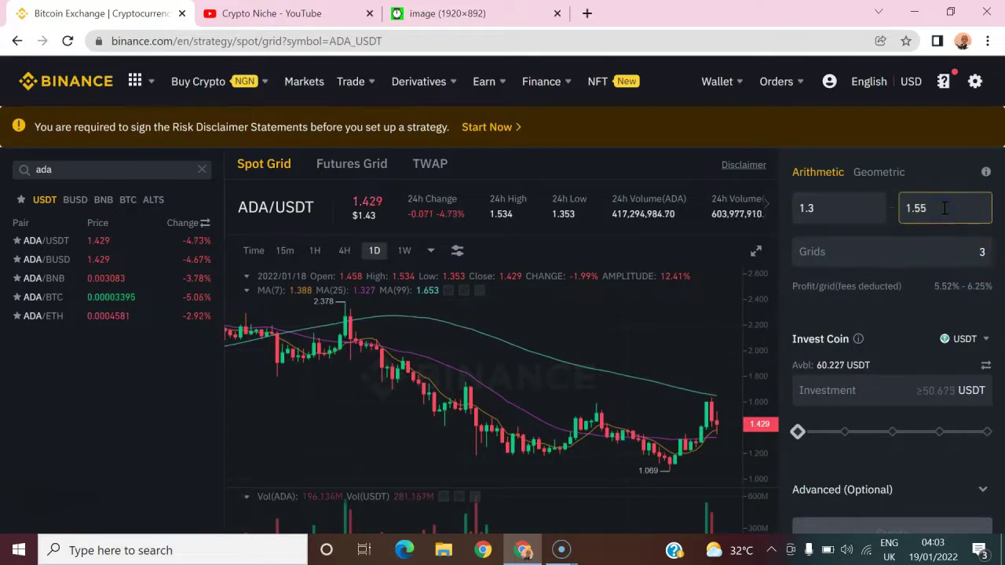
pyautogui.press('BackSpace')
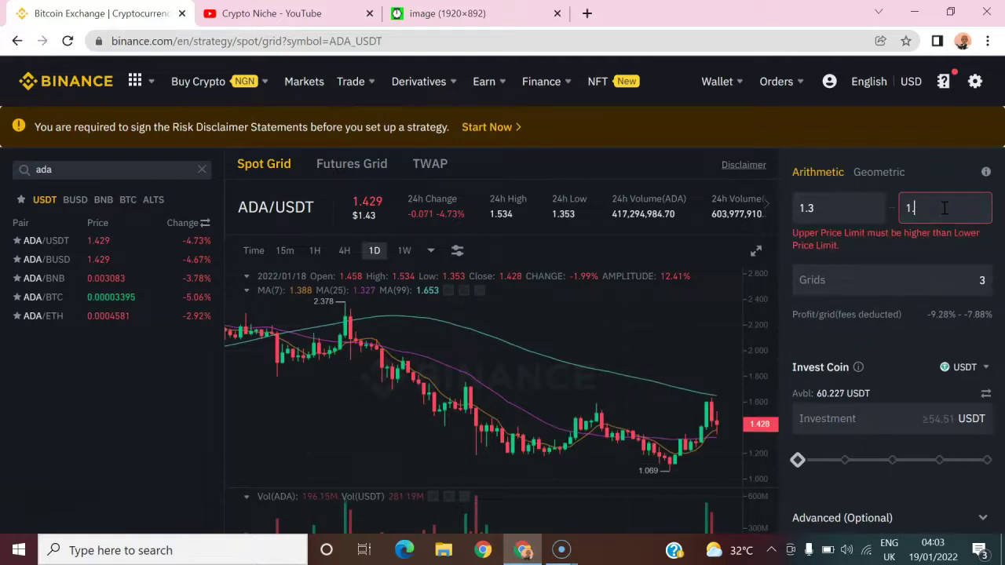
pyautogui.write('5')
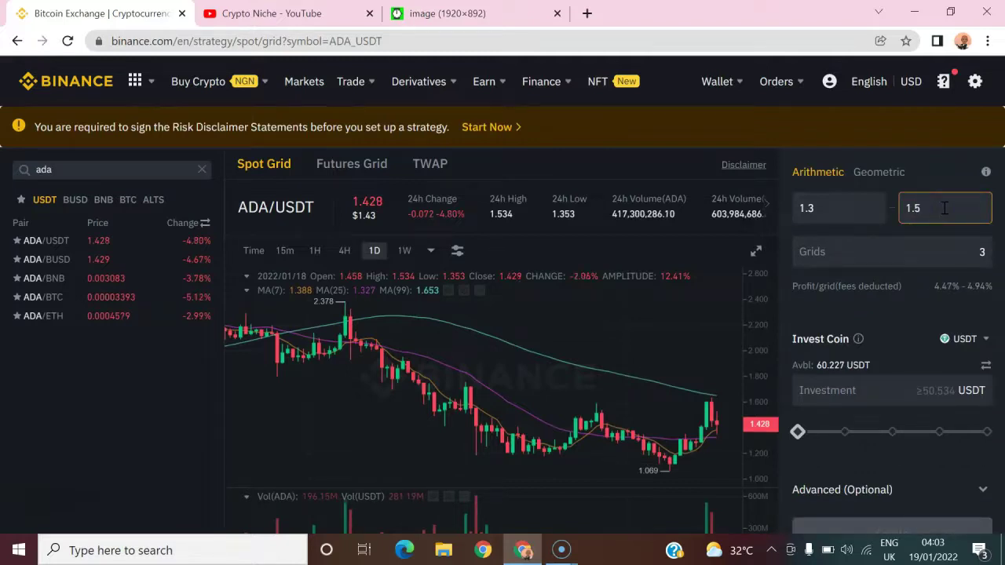
pyautogui.click(841, 206)
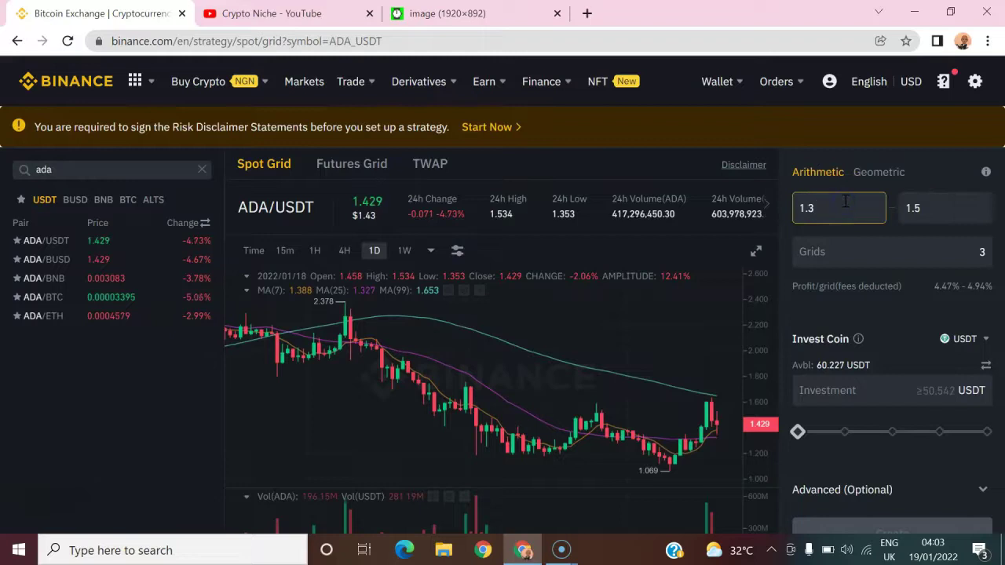
pyautogui.press('BackSpace')
pyautogui.write('4')
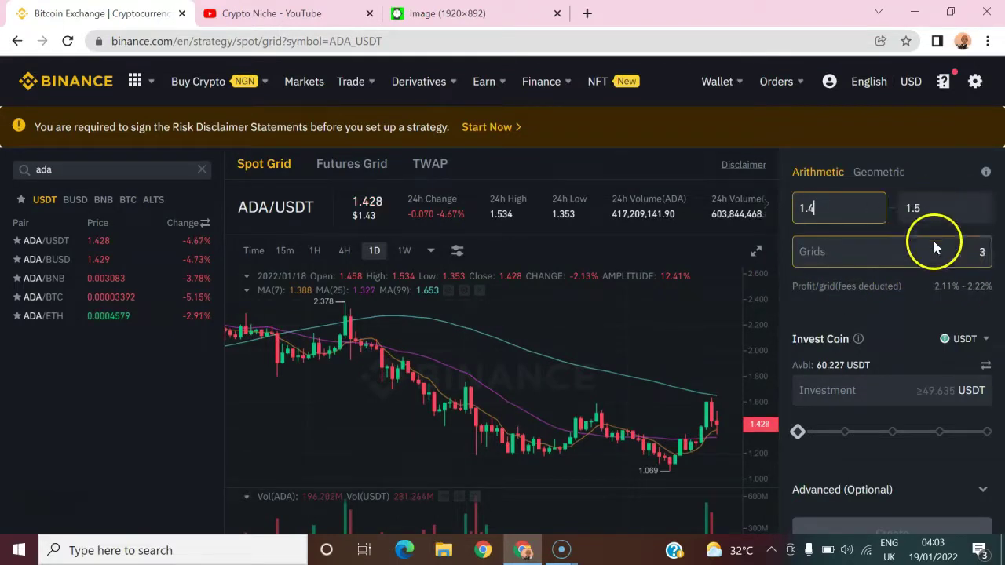
# - Set the number of grids for the 1.4 to 1.5 price range to 4
pyautogui.click(976, 253)
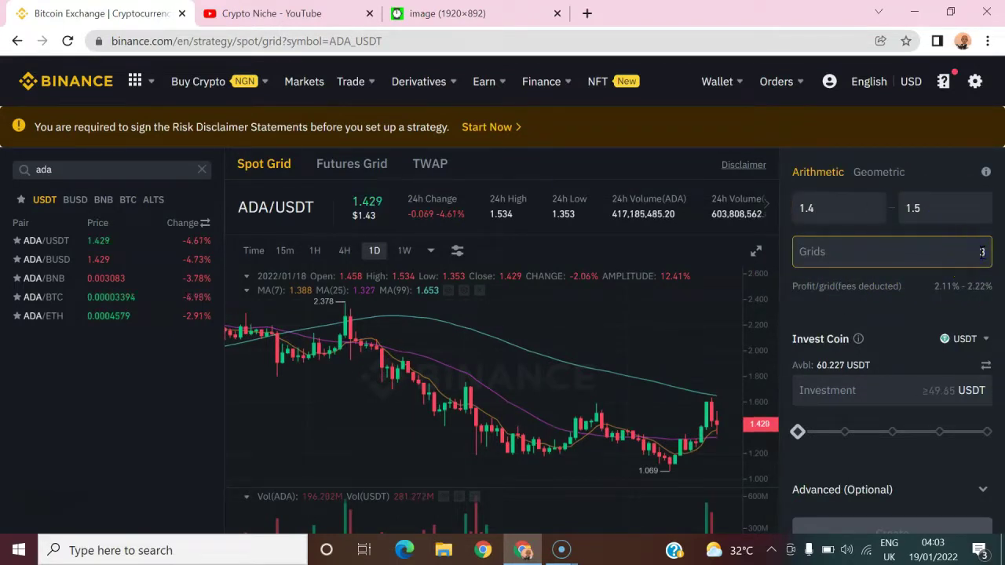
pyautogui.press('BackSpace')
pyautogui.write('4')
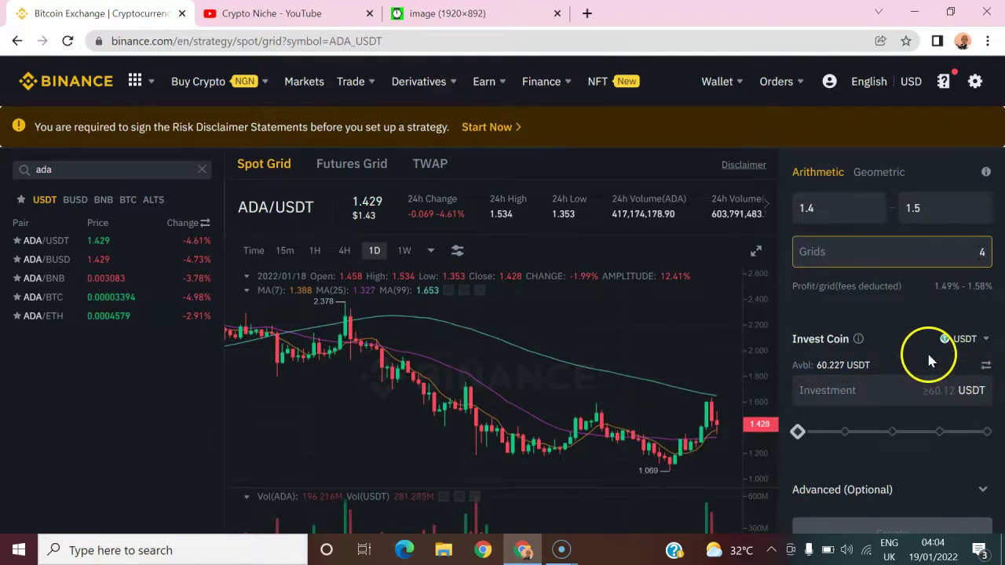
# - Expand the grid strategy's advanced options and set the grid trigger price to 1.42
pyautogui.scroll(-2, 926, 352)
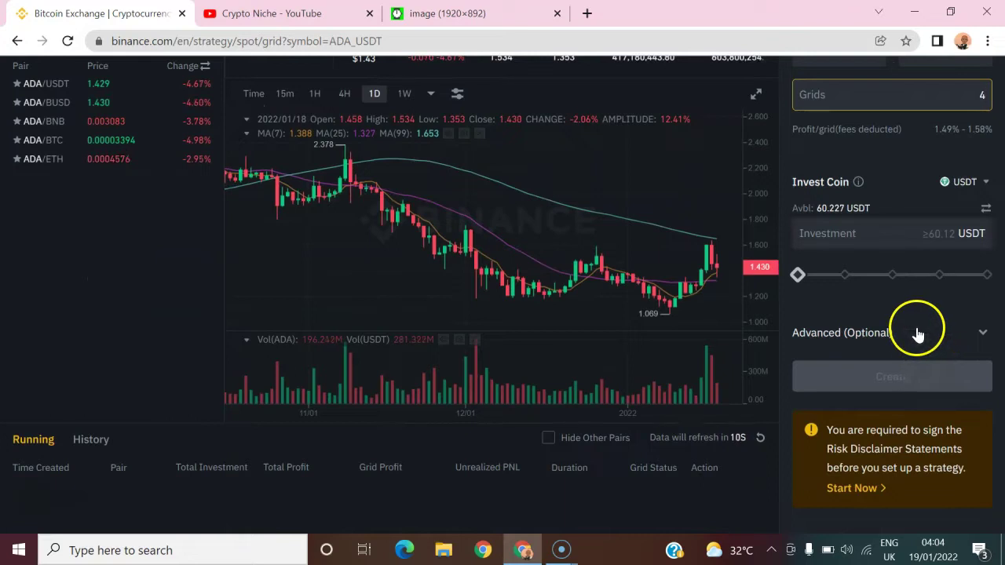
pyautogui.scroll(1, 916, 334)
pyautogui.scroll(-2, 901, 438)
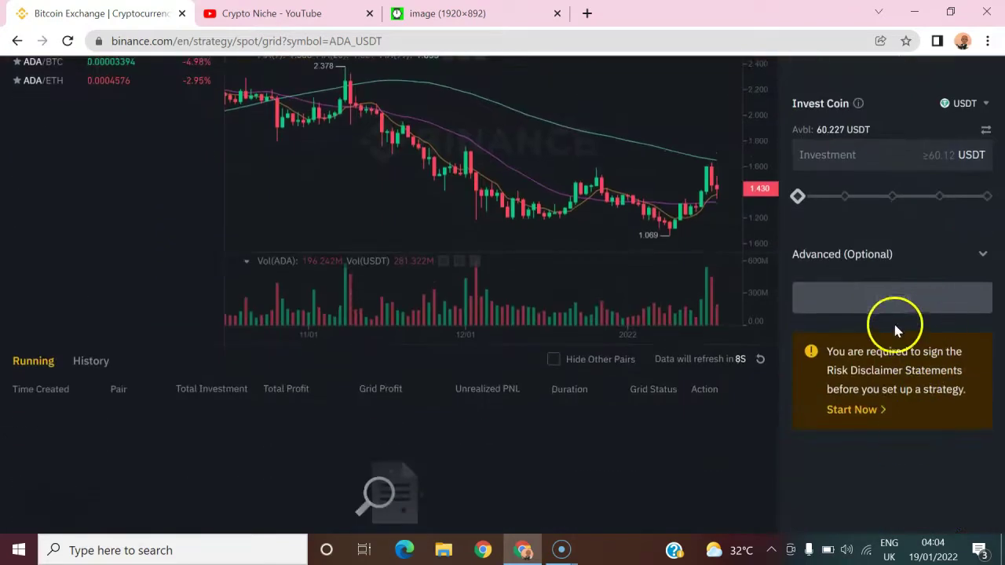
pyautogui.click(984, 257)
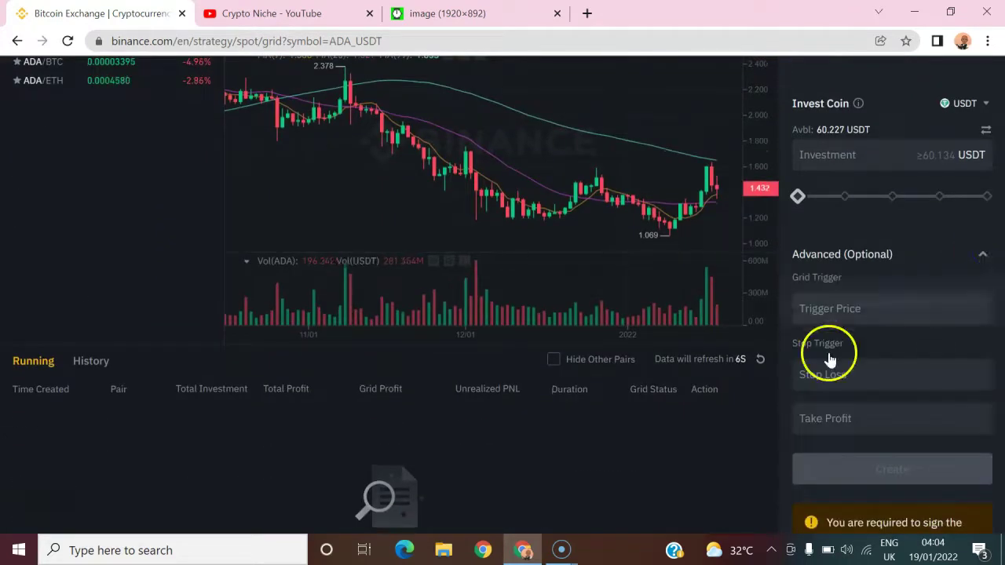
pyautogui.click(876, 306)
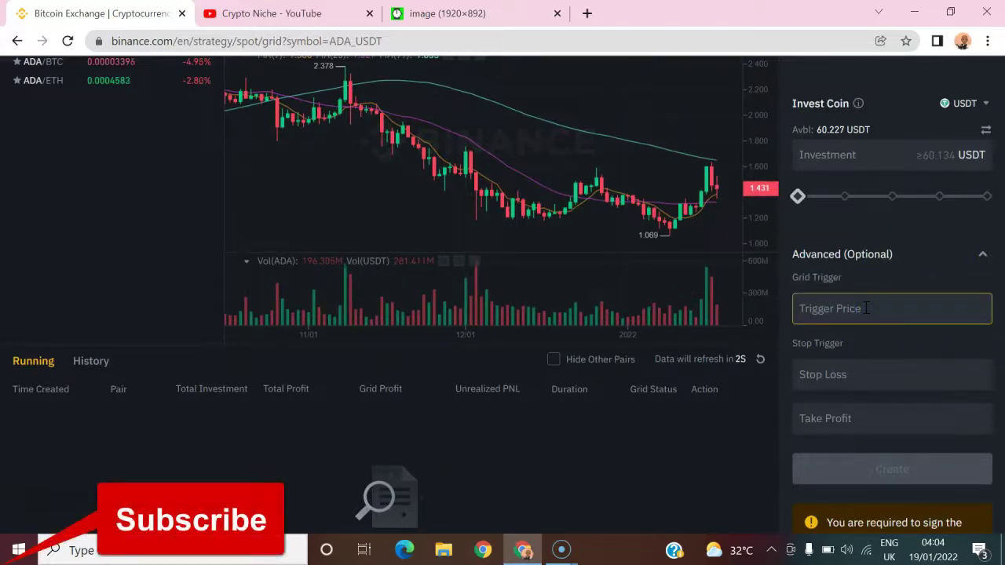
pyautogui.write('1')
pyautogui.write('.2')
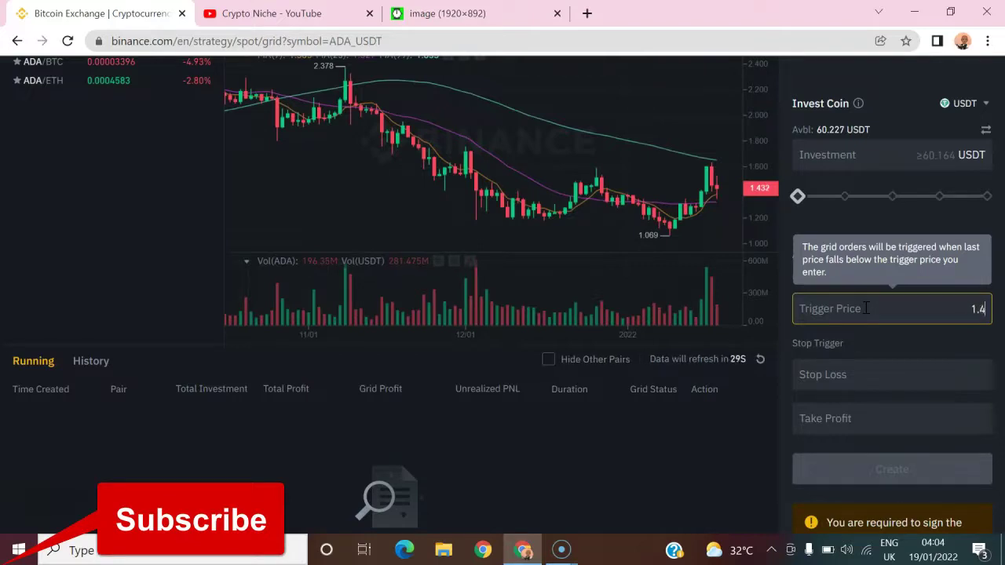
# - Set the grid strategy's stop-loss price to 1.39, checking it against the configured price range
pyautogui.click(864, 379)
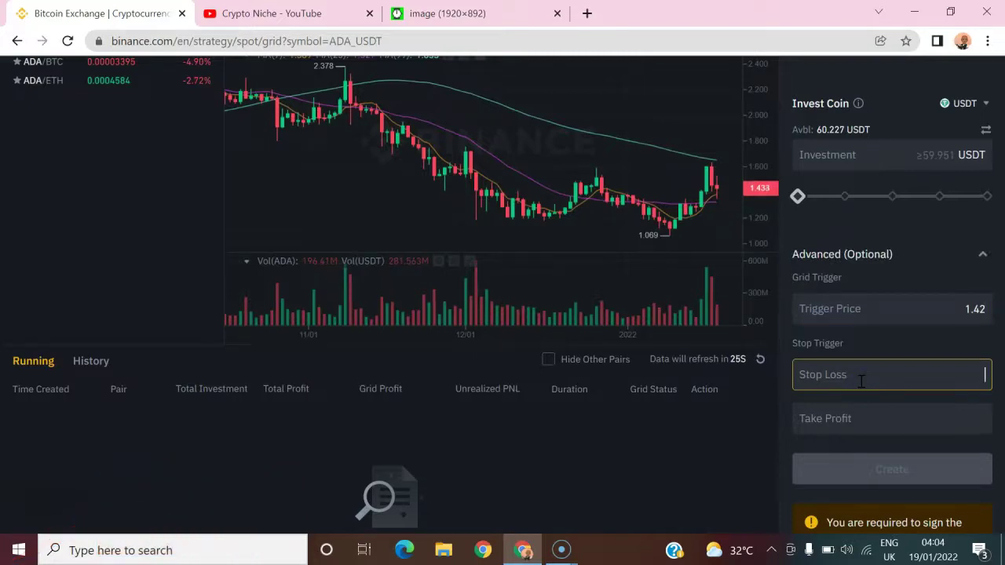
pyautogui.scroll(2, 861, 382)
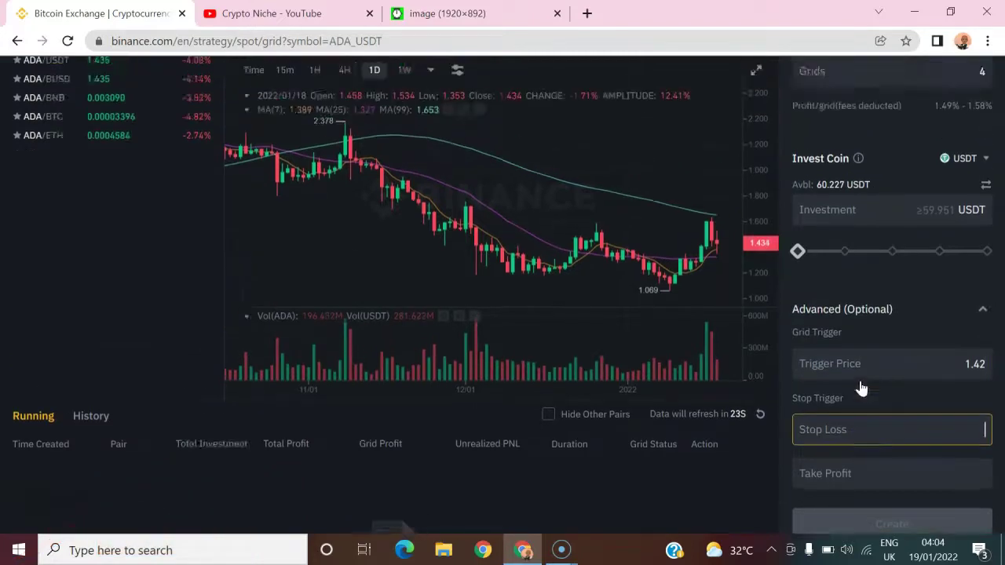
pyautogui.scroll(1, 859, 381)
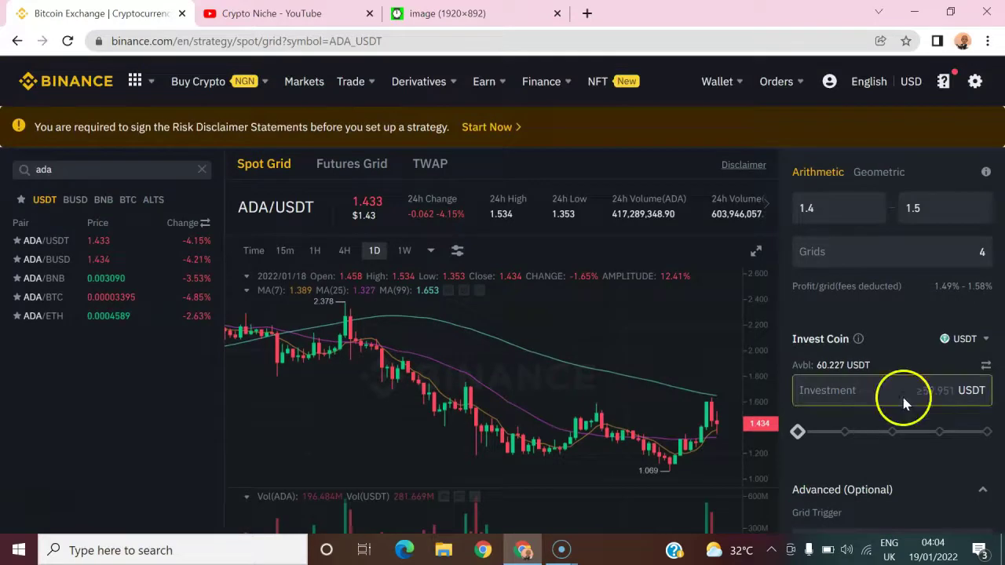
pyautogui.scroll(-2, 859, 386)
pyautogui.click(879, 453)
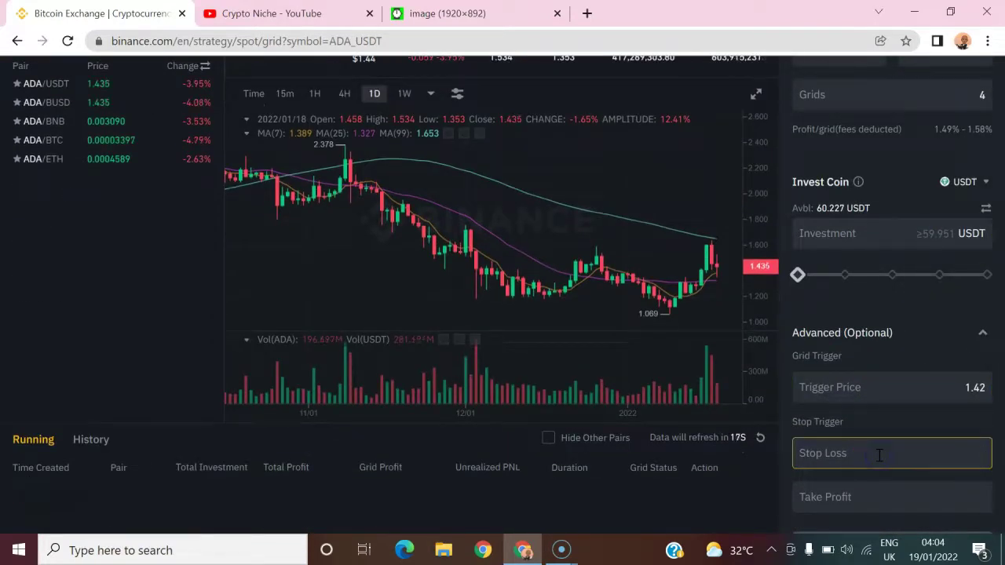
pyautogui.write('1.39')
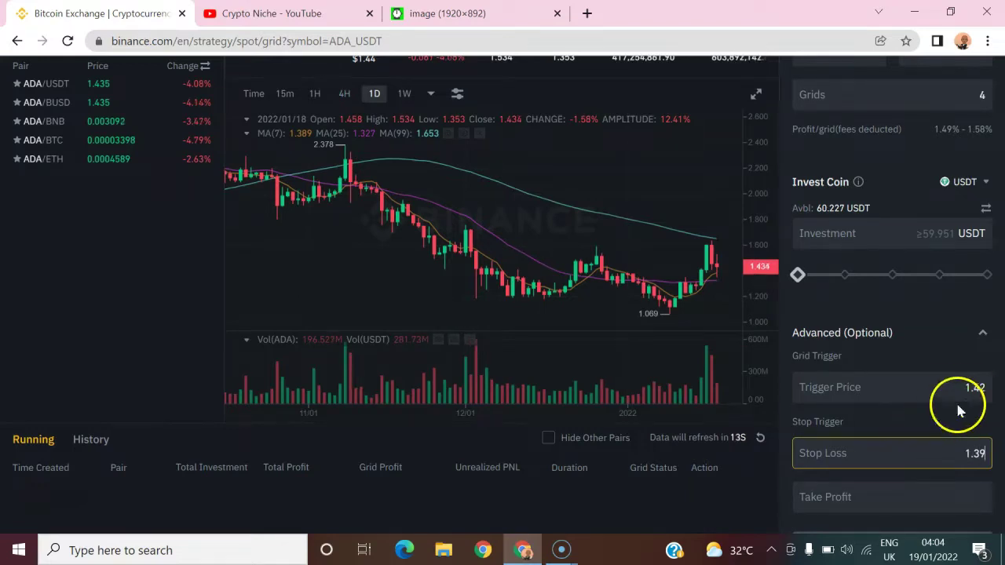
# - Set the grid strategy's take-profit price to 1.51
pyautogui.scroll(-1, 950, 436)
pyautogui.scroll(-1, 950, 435)
pyautogui.click(926, 340)
pyautogui.write('1')
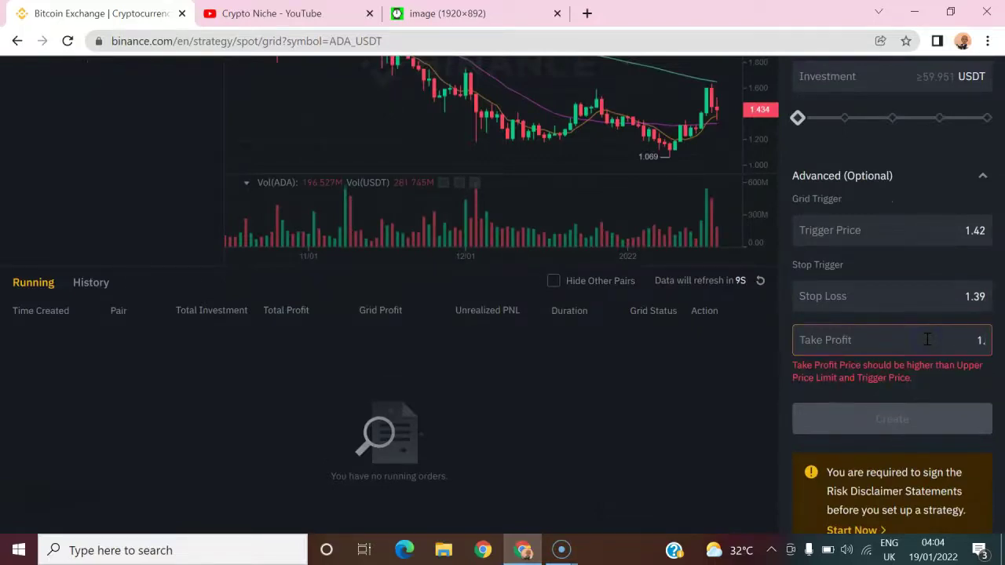
pyautogui.write('.51')
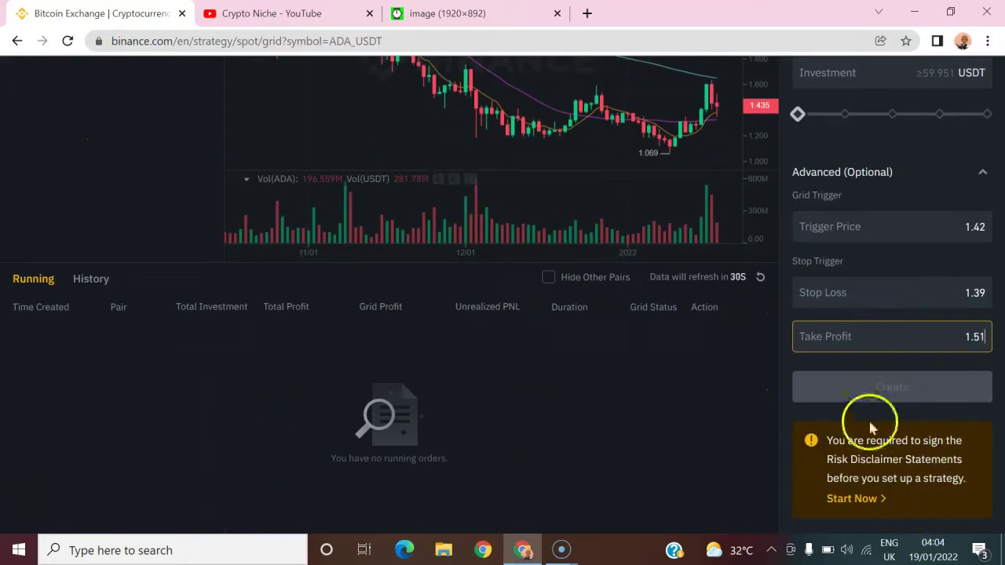
# - Open the Strategy Trading Disclaimers, review the text, acknowledge the risks and confirm
pyautogui.click(863, 497)
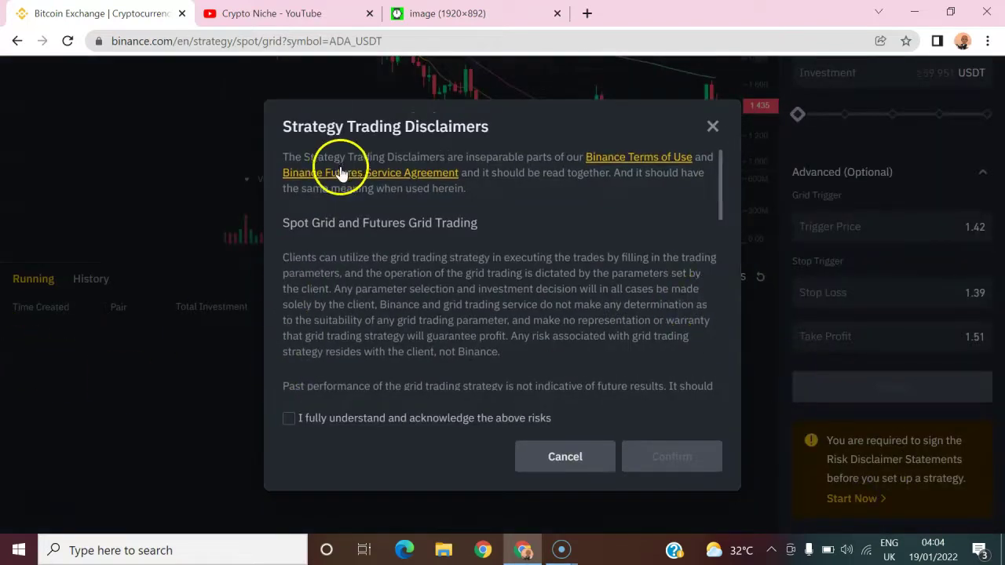
pyautogui.scroll(-10, 369, 212)
pyautogui.scroll(-3, 494, 296)
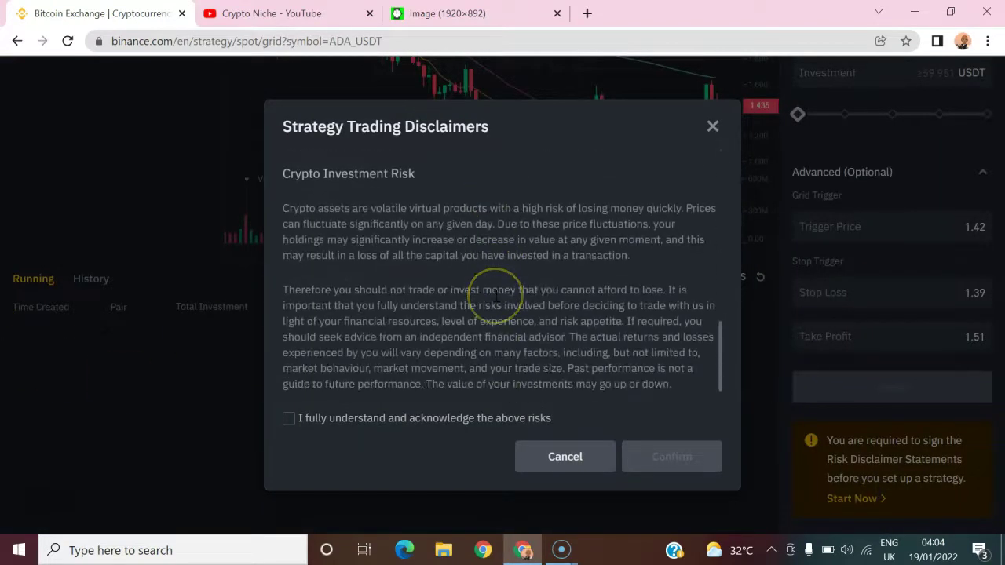
pyautogui.scroll(8, 495, 296)
pyautogui.scroll(5, 495, 296)
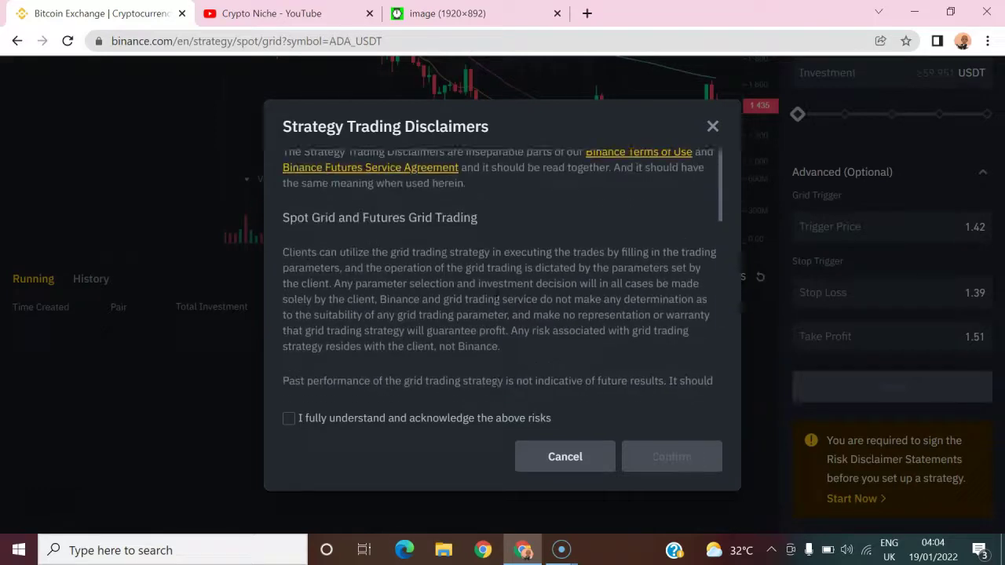
pyautogui.click(326, 419)
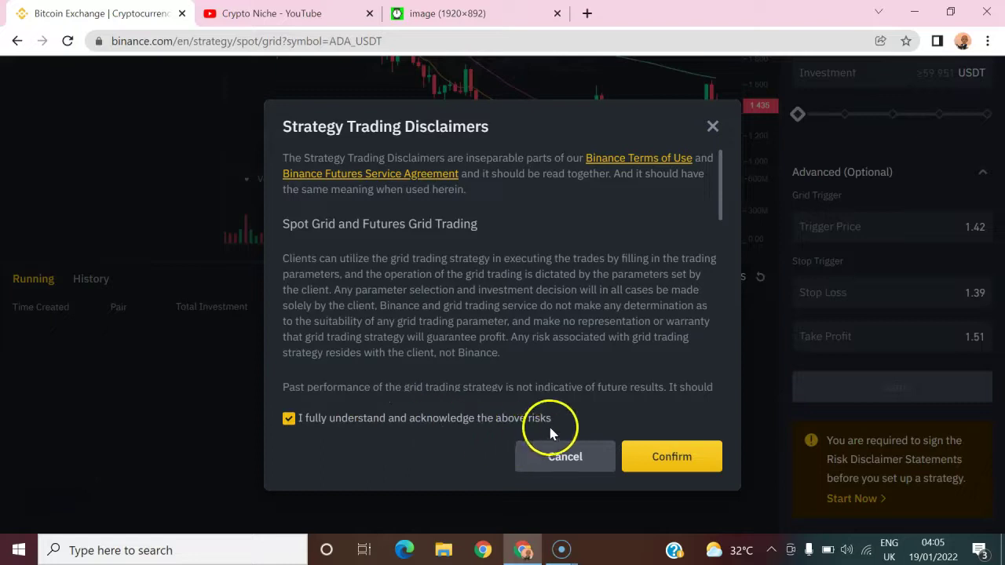
pyautogui.click(651, 458)
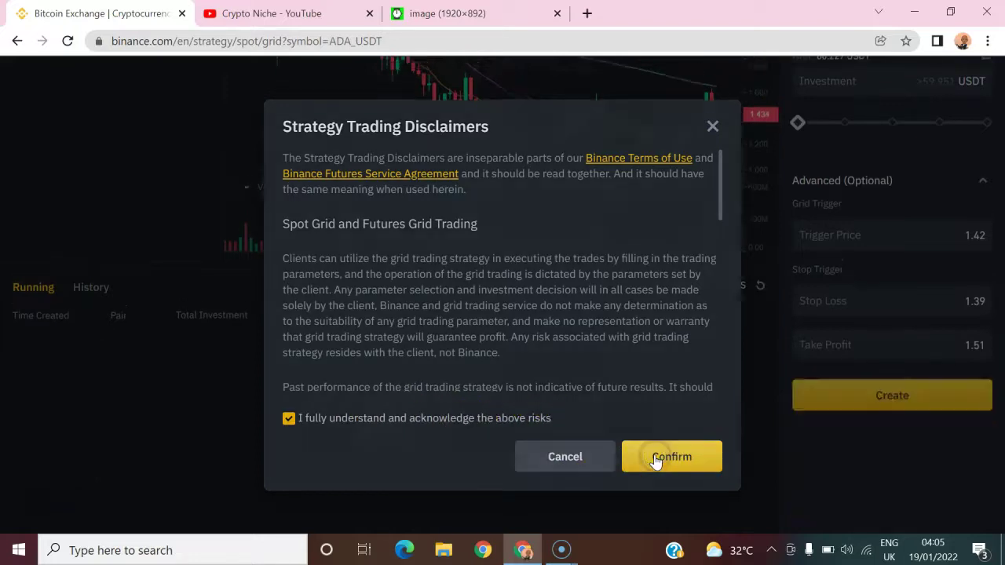
# - Recheck the configured grid parameters and set the strategy's investment amount to 60 USDT
pyautogui.scroll(3, 937, 359)
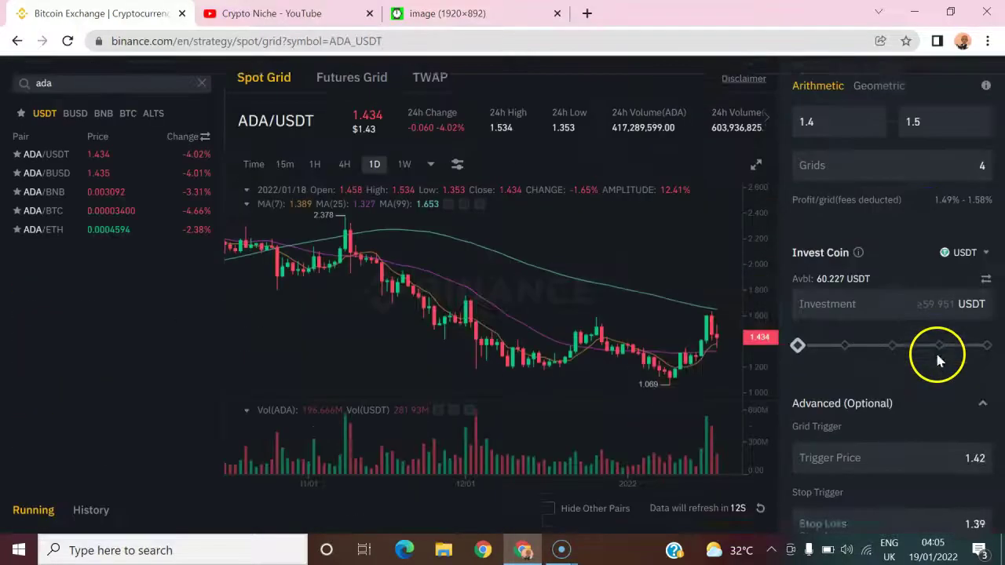
pyautogui.scroll(1, 926, 312)
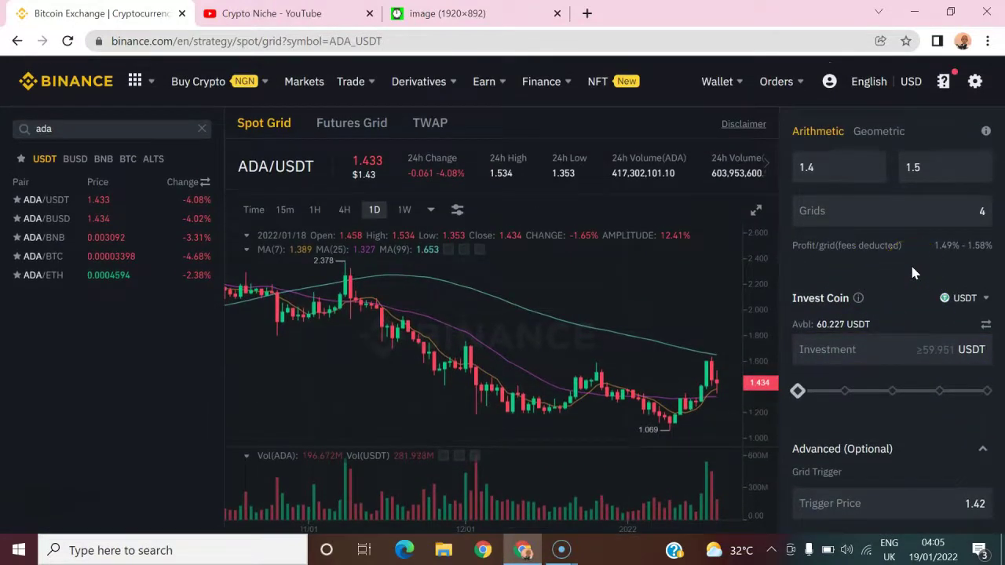
pyautogui.moveTo(898, 246)
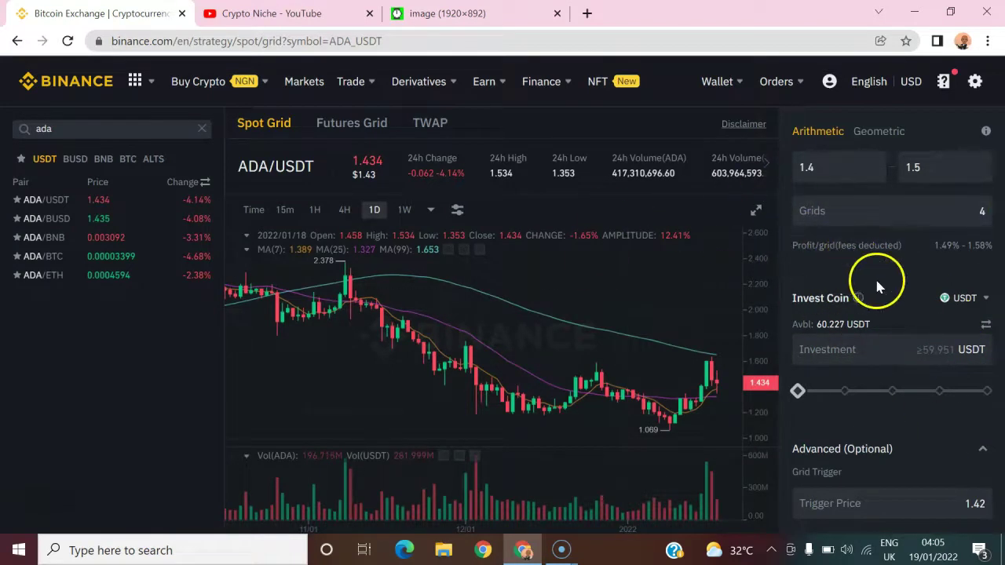
pyautogui.scroll(-2, 878, 278)
pyautogui.scroll(-2, 882, 286)
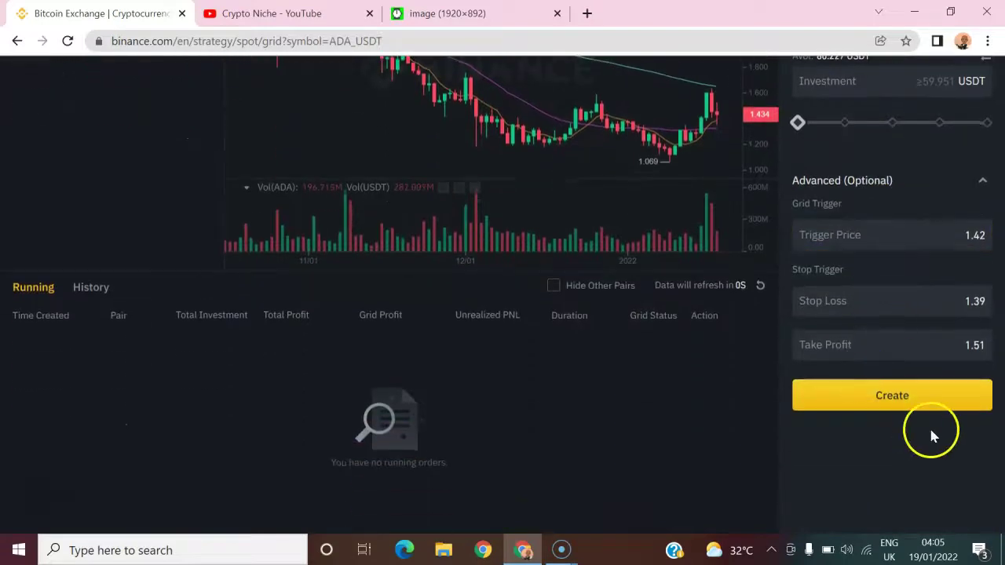
pyautogui.click(899, 399)
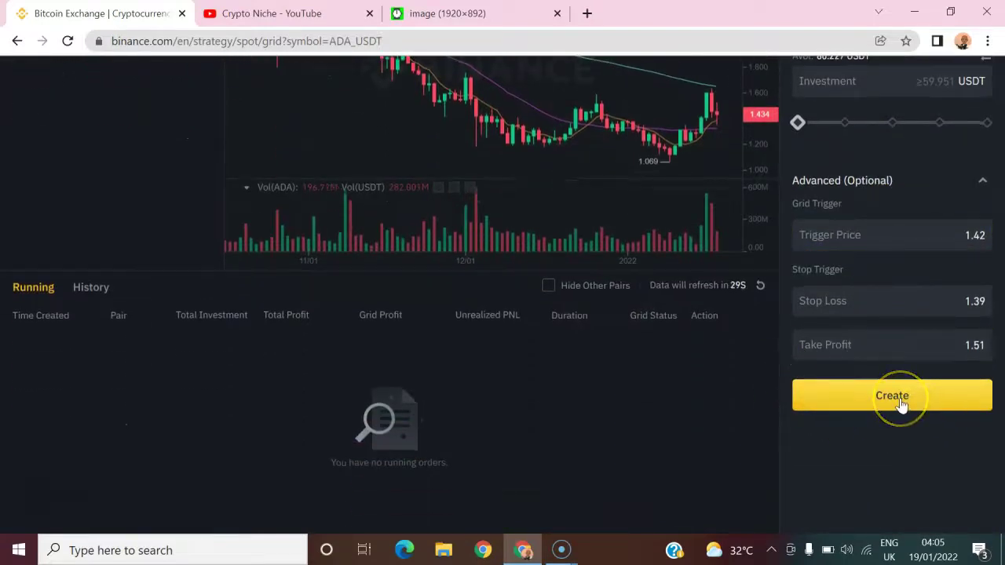
pyautogui.click(896, 402)
pyautogui.click(896, 402)
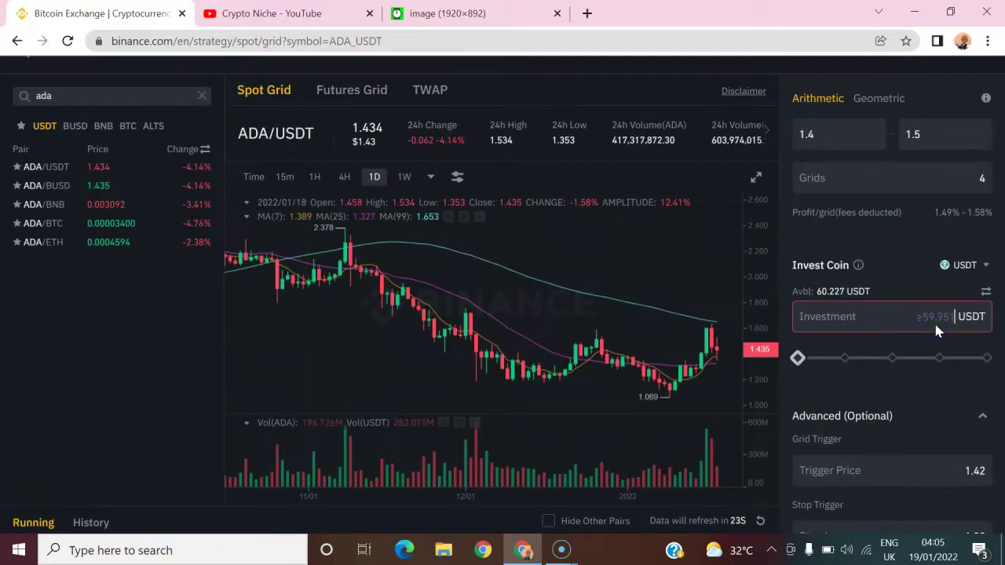
pyautogui.write('60')
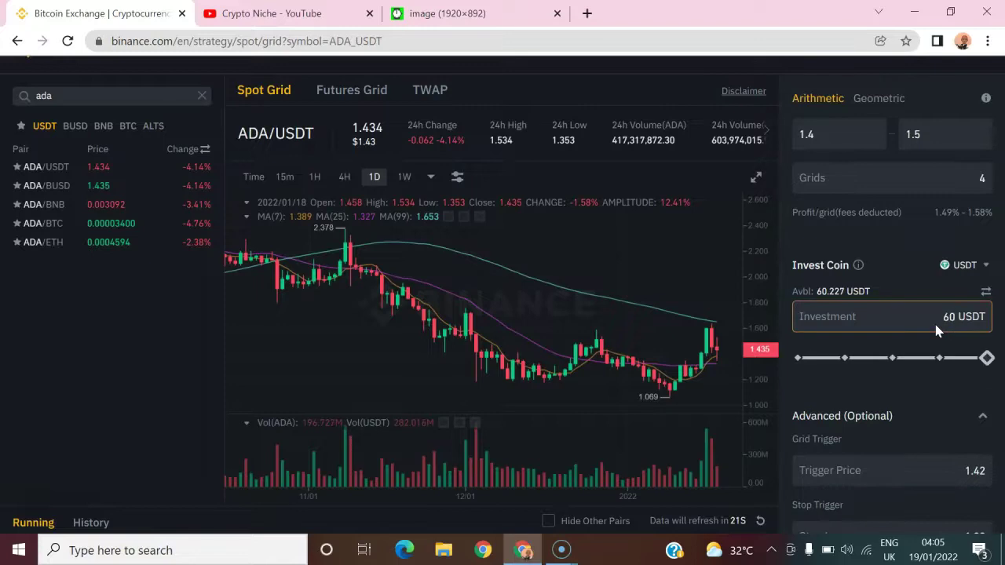
# - Create the ADA/USDT grid strategy and confirm the grid order
pyautogui.scroll(-2, 951, 353)
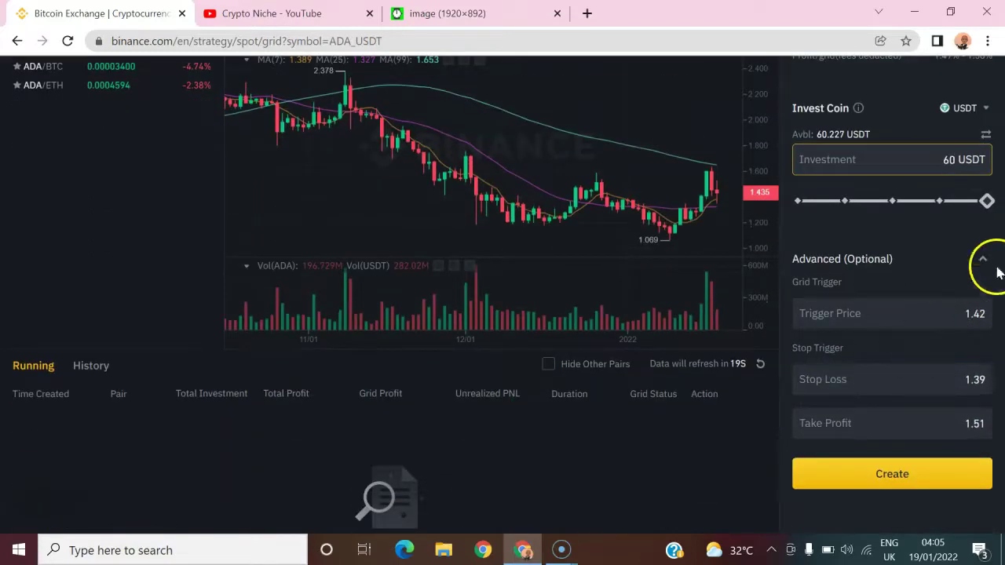
pyautogui.click(900, 482)
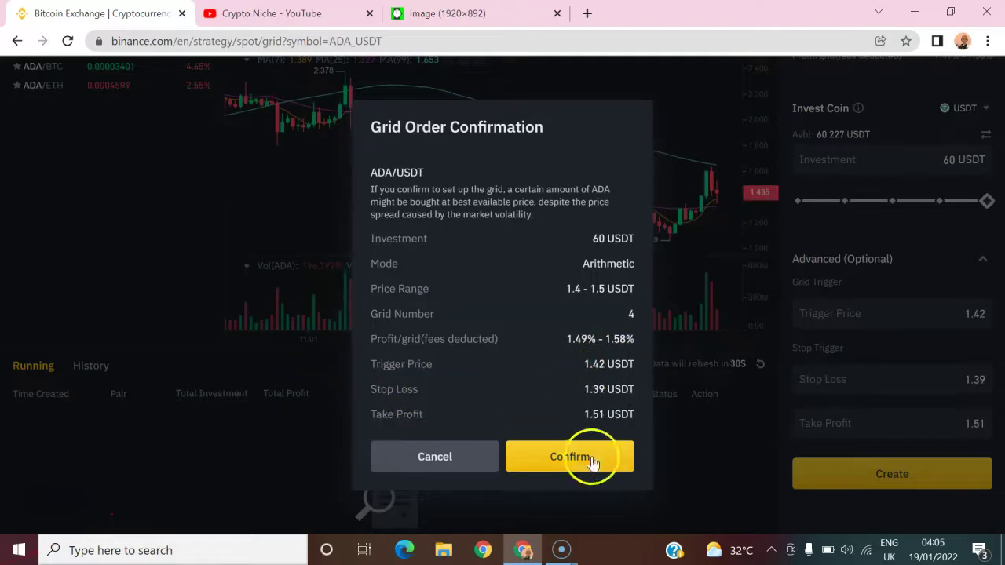
pyautogui.click(562, 458)
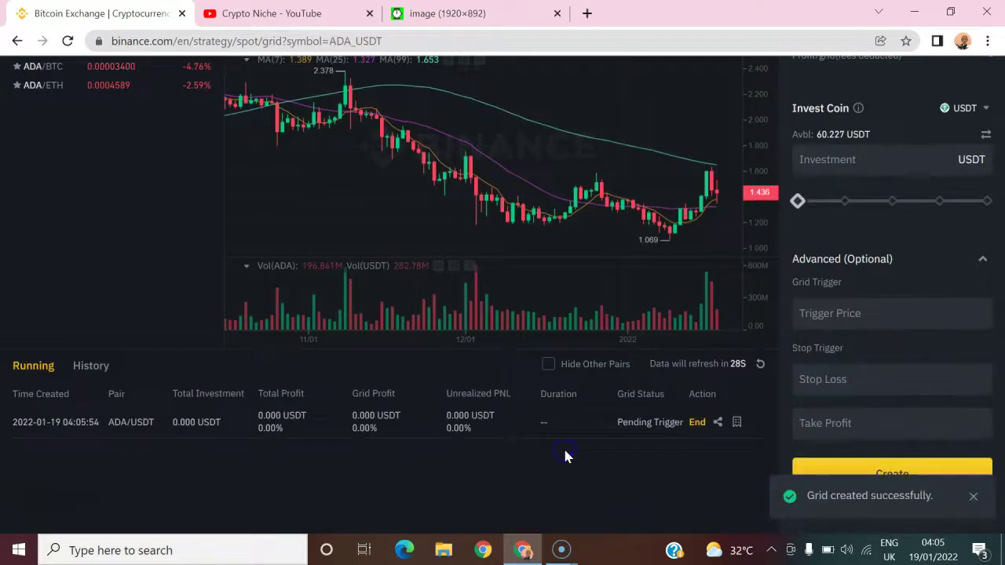
# - Examine the ADA/USDT grid's status and profit figures among the running strategies, along with recent price movement on the chart
pyautogui.scroll(1, 565, 453)
pyautogui.scroll(-1, 566, 453)
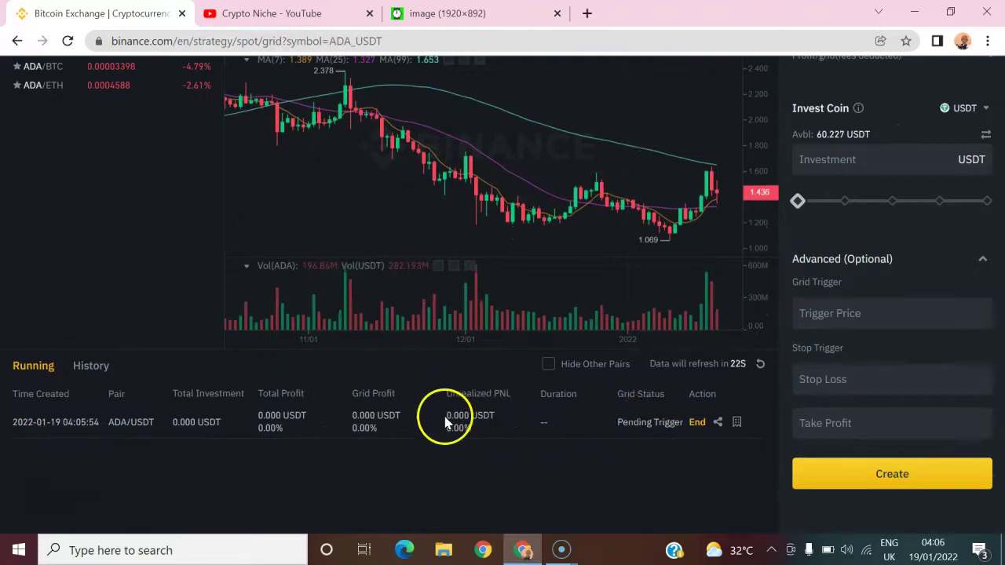
pyautogui.scroll(-1, 445, 421)
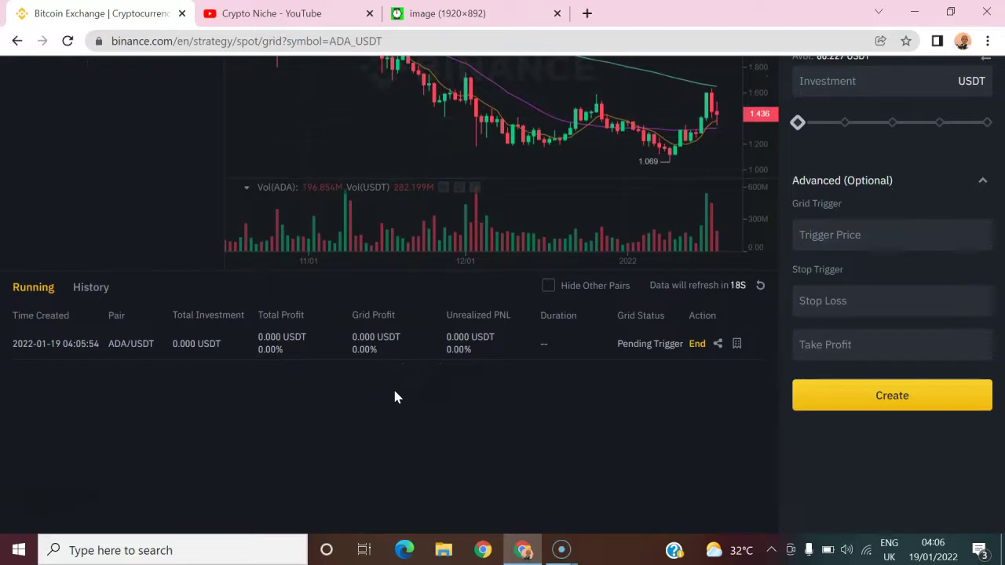
pyautogui.click(241, 355)
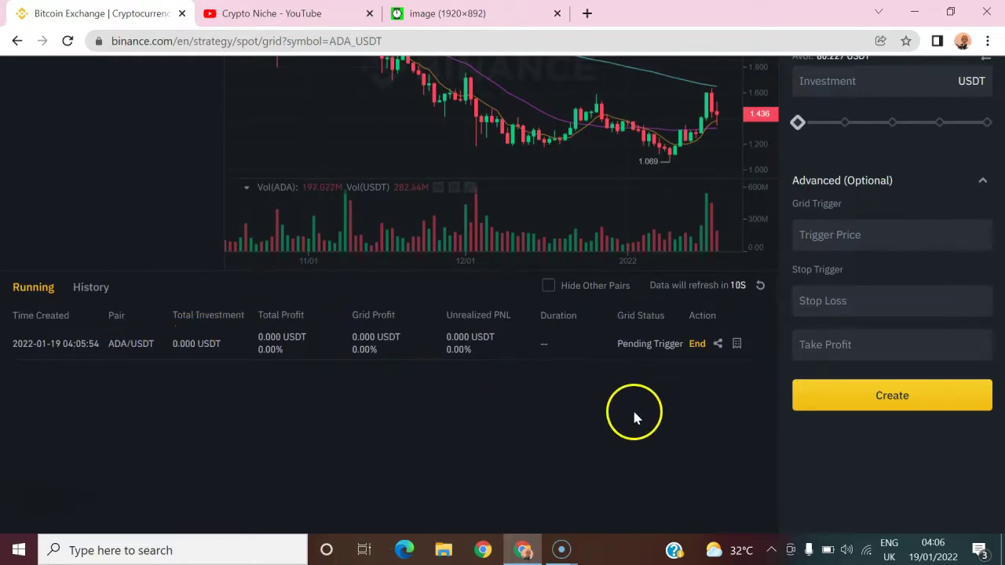
pyautogui.scroll(3, 670, 407)
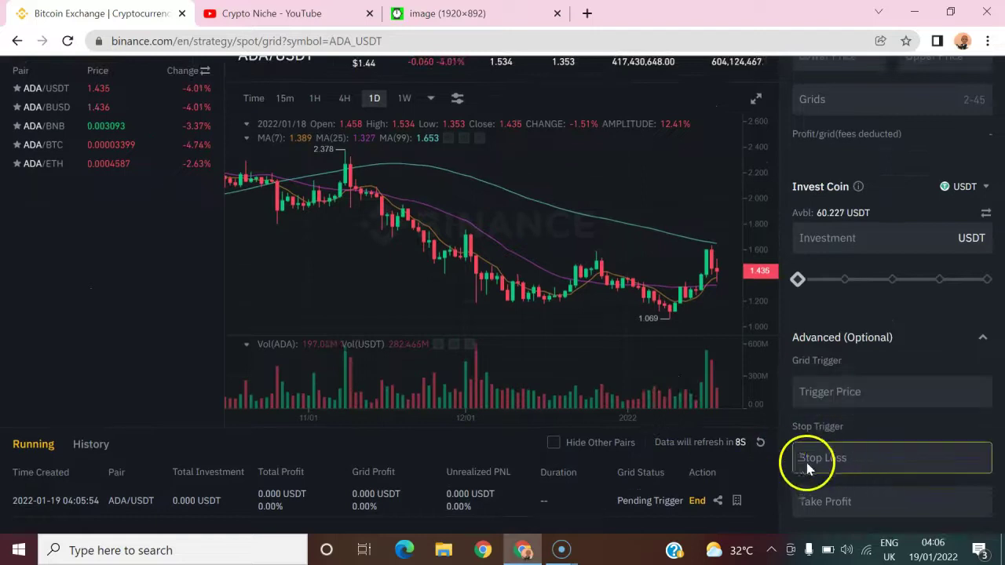
pyautogui.scroll(-1, 785, 452)
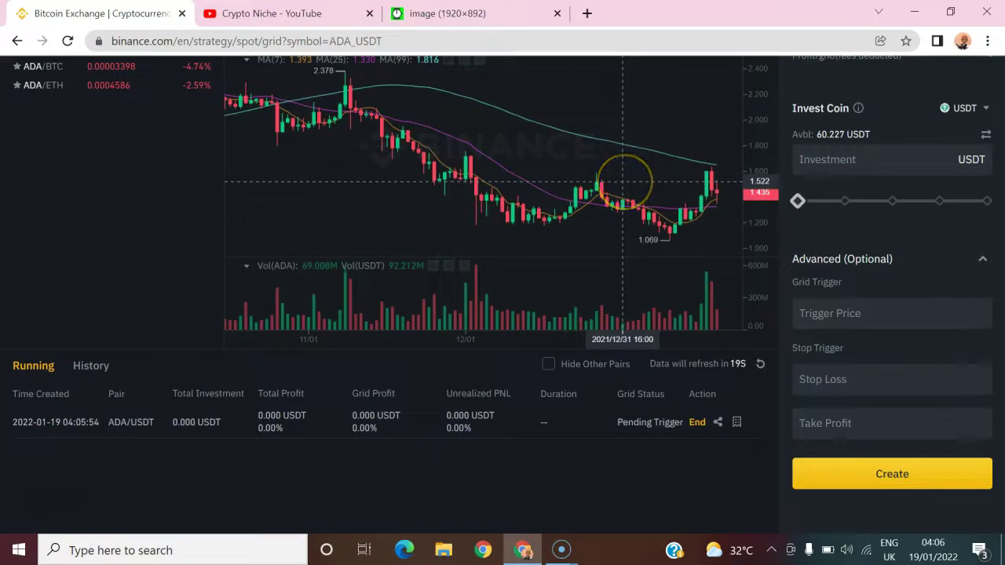
pyautogui.click(619, 175)
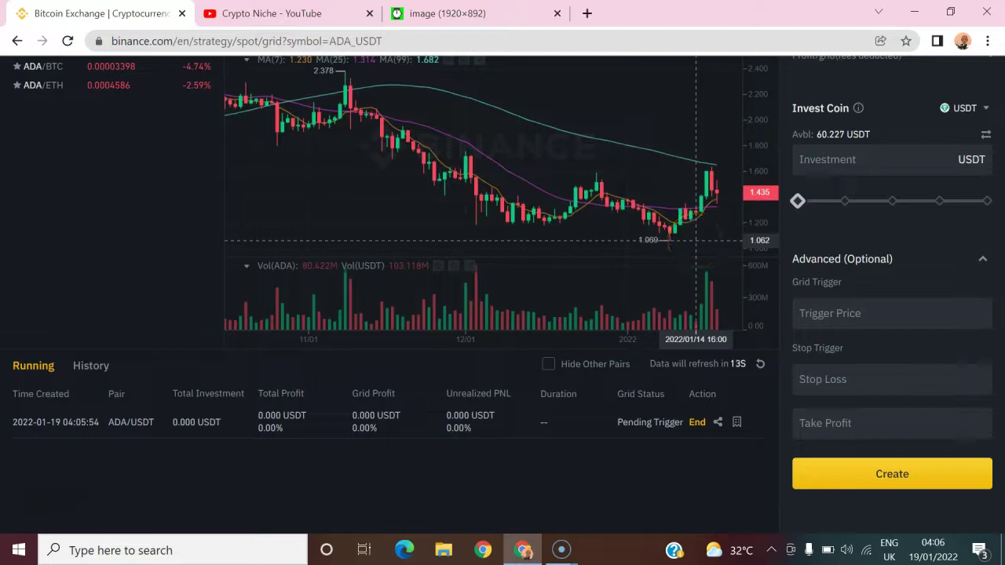
pyautogui.click(721, 164)
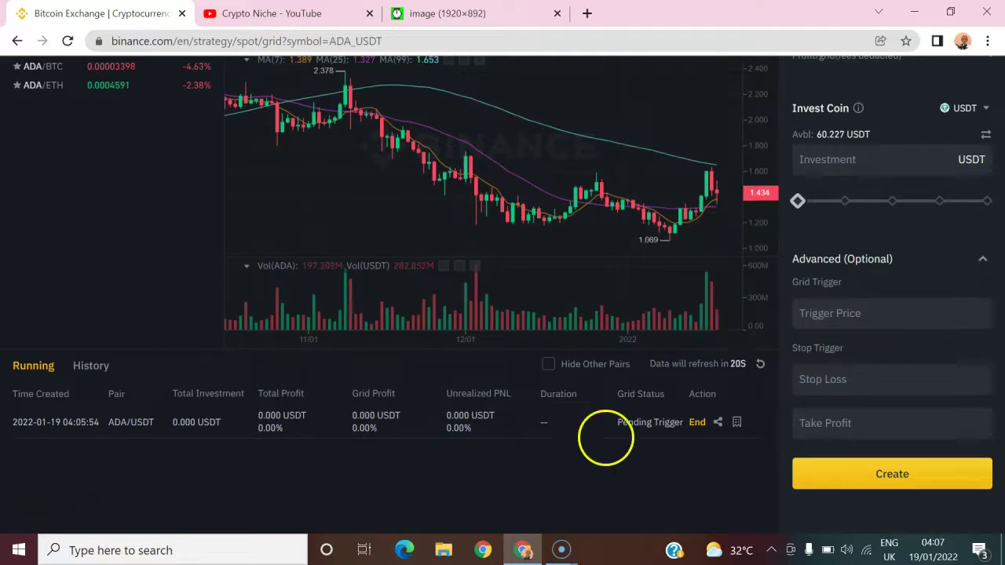
# - Open the running ADA/USDT grid's detail page and review its working orders and balances
pyautogui.click(696, 424)
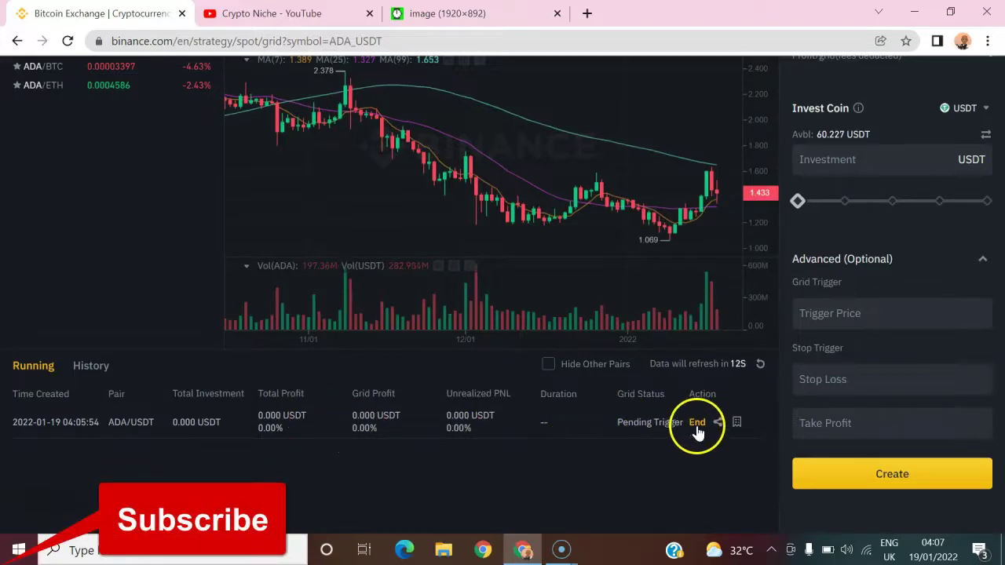
pyautogui.click(739, 426)
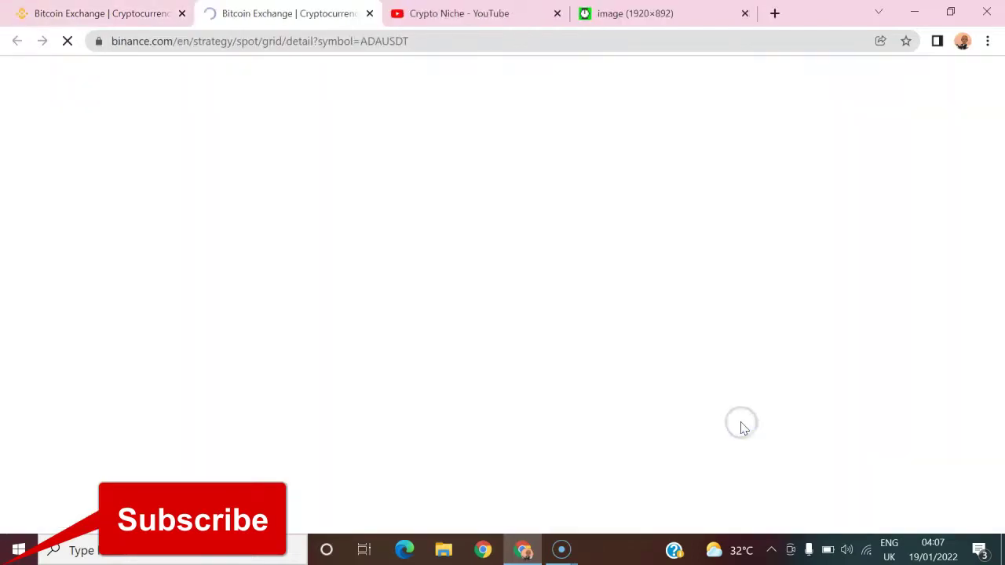
pyautogui.click(644, 362)
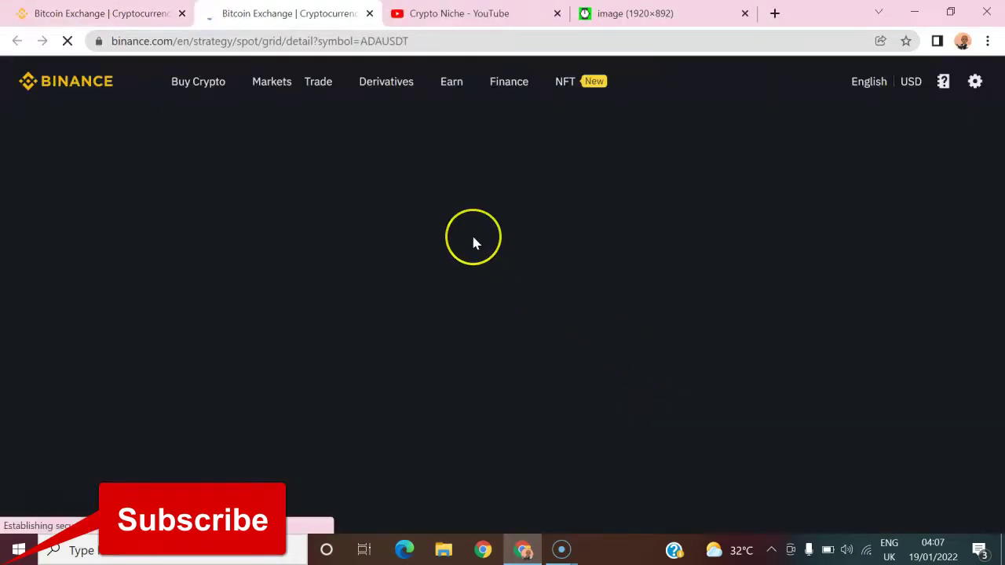
pyautogui.click(485, 259)
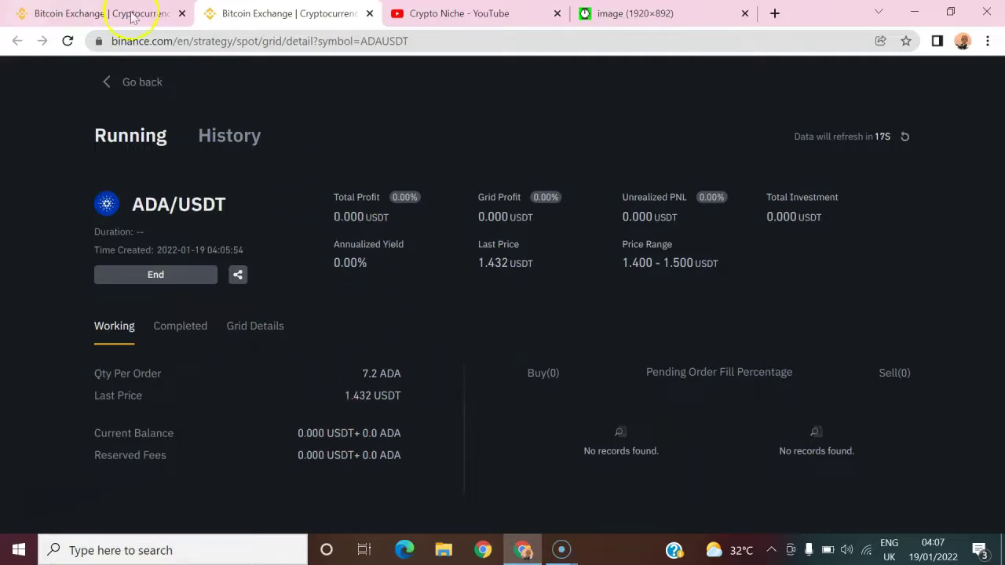
# - Return to the Spot Grid trading page, view the running ADA/USDT grid's shareable profit card and close it
pyautogui.click(102, 13)
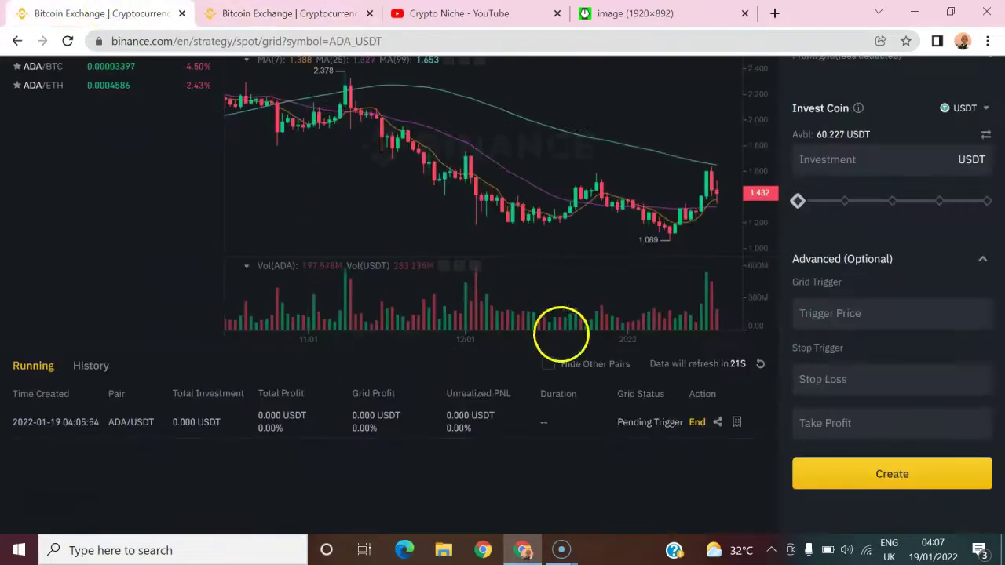
pyautogui.click(718, 423)
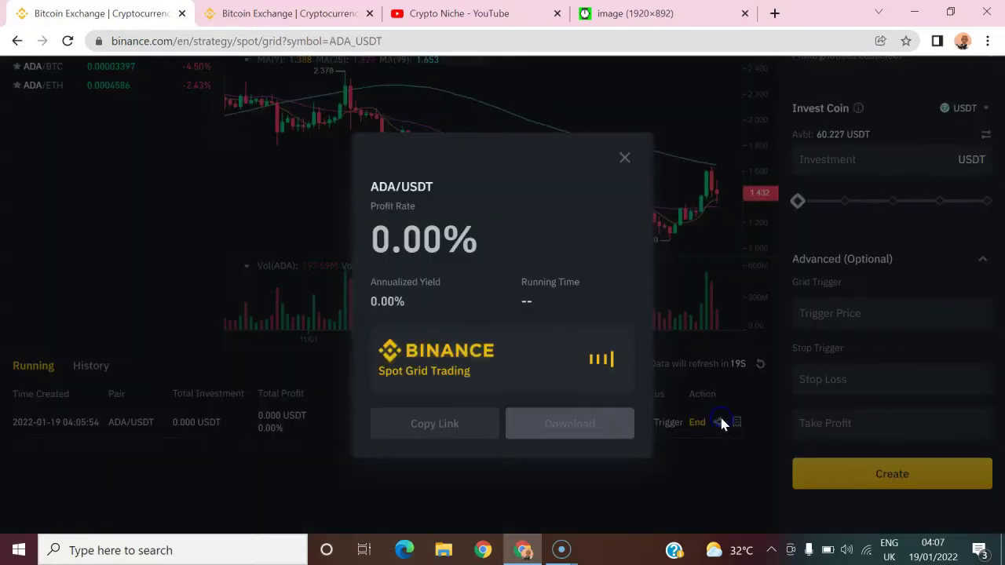
pyautogui.click(443, 239)
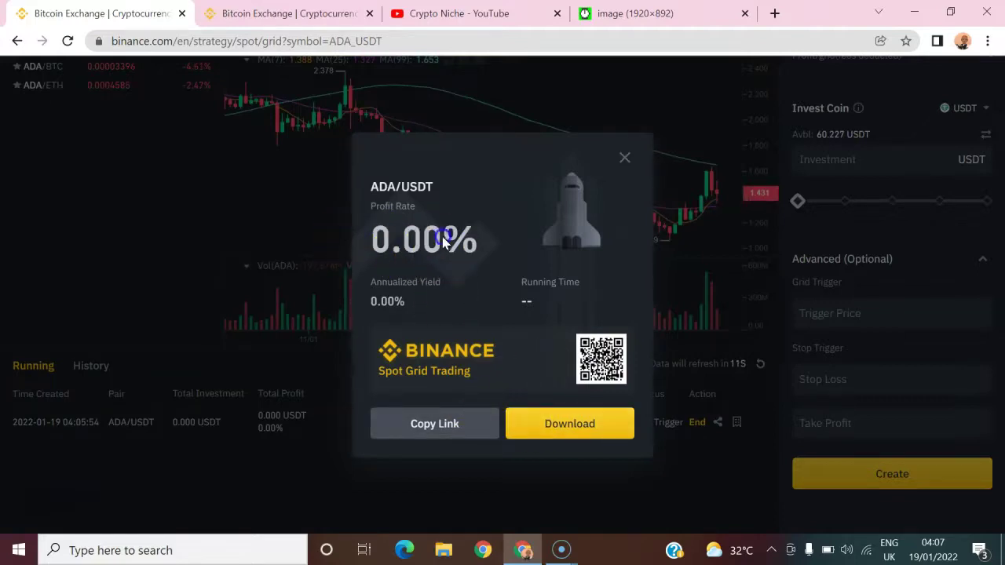
pyautogui.click(625, 158)
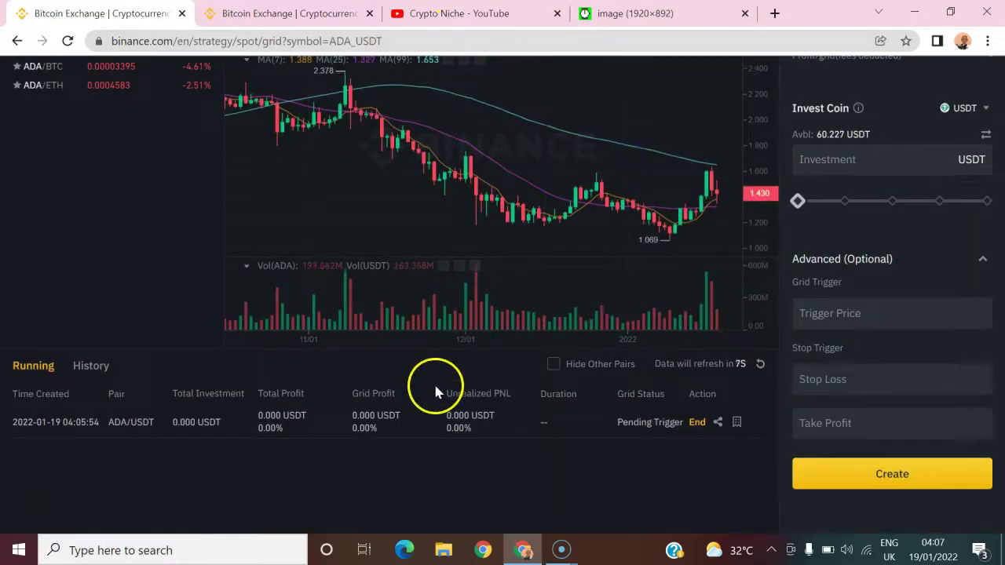
# - Switch to the Crypto Niche channel page on YouTube
pyautogui.click(451, 14)
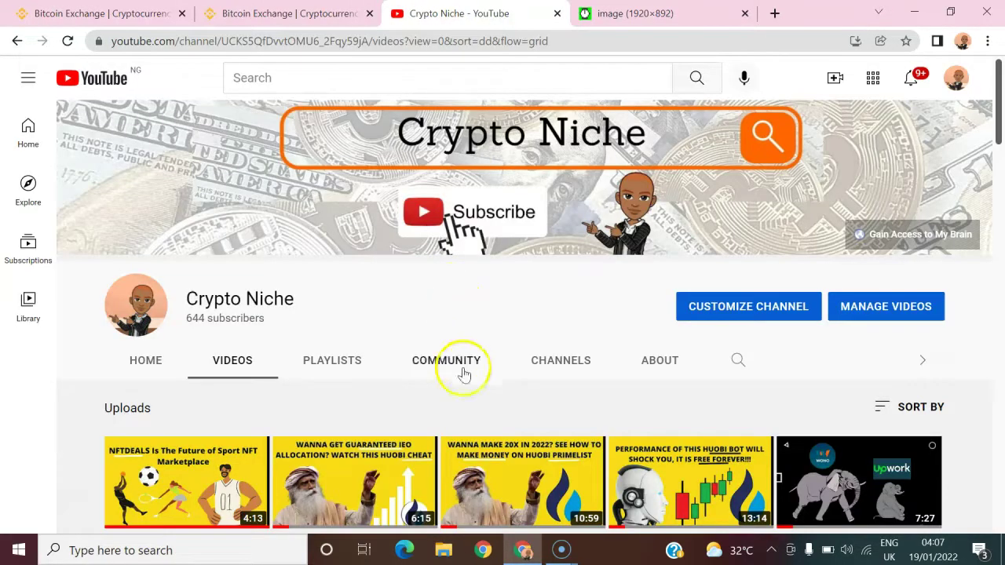